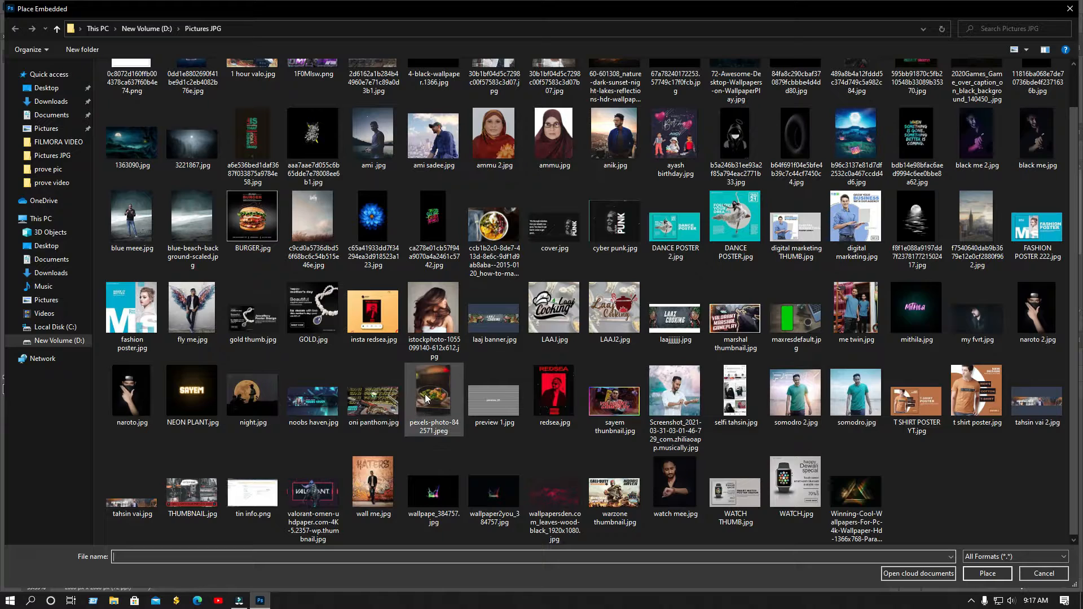
Place the grain bowl photo, tilt it slightly clockwise, and scale it to about 181% low on the canvas
click(494, 225)
click(985, 573)
drag(580, 403, 655, 449)
drag(542, 361, 547, 421)
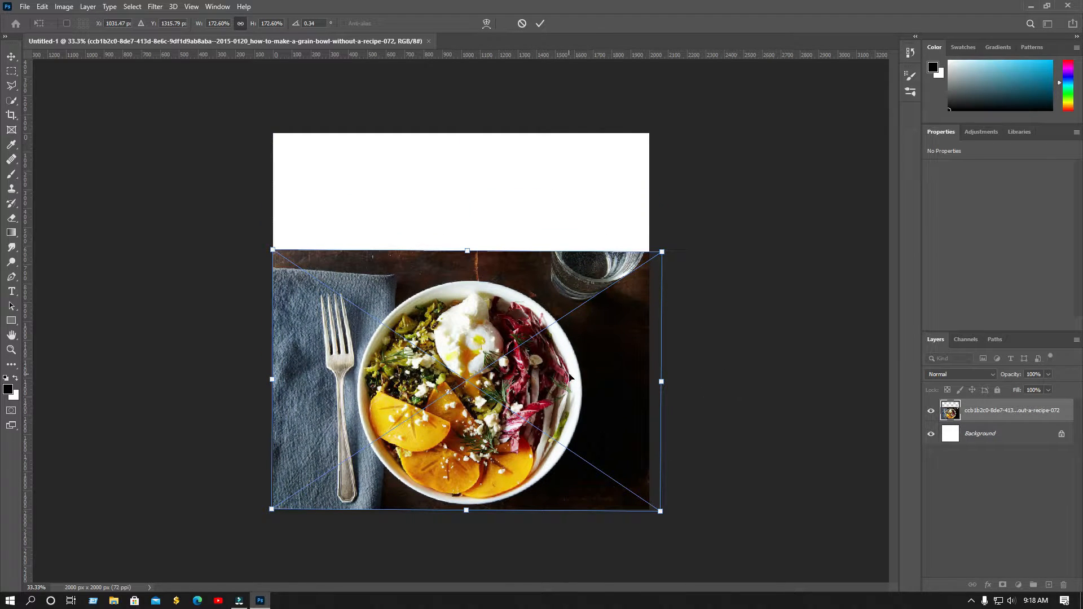
drag(661, 512, 692, 519)
drag(486, 439, 494, 422)
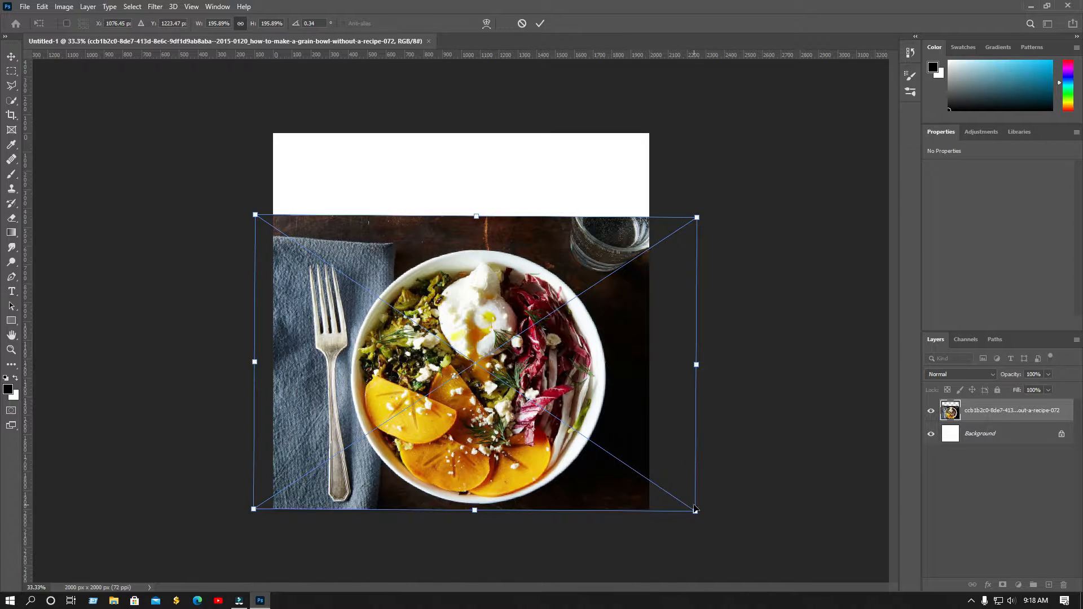
drag(696, 512, 679, 503)
drag(548, 414, 553, 425)
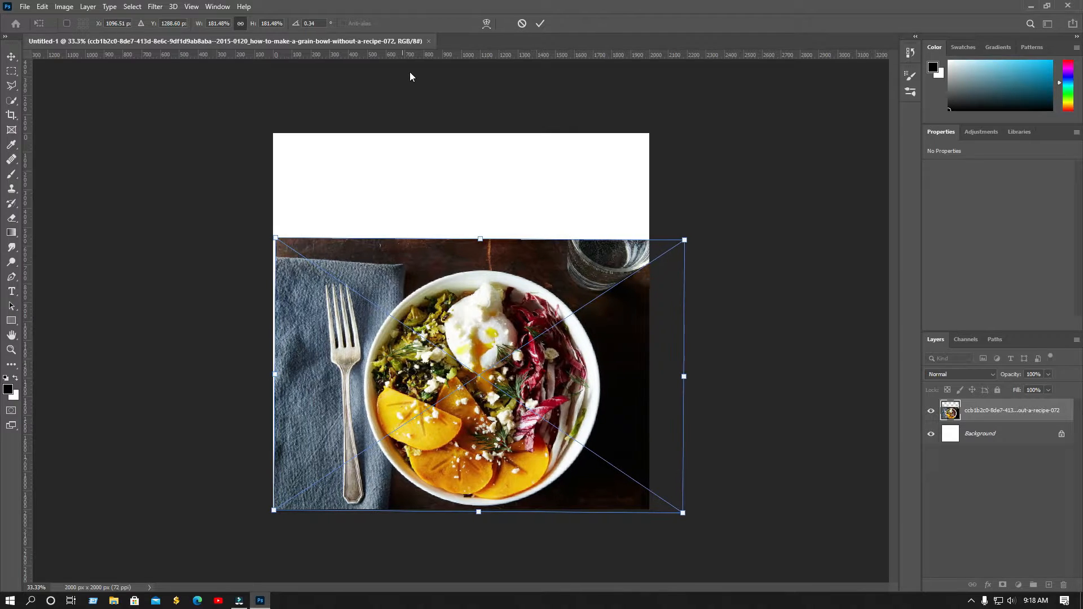
click(540, 23)
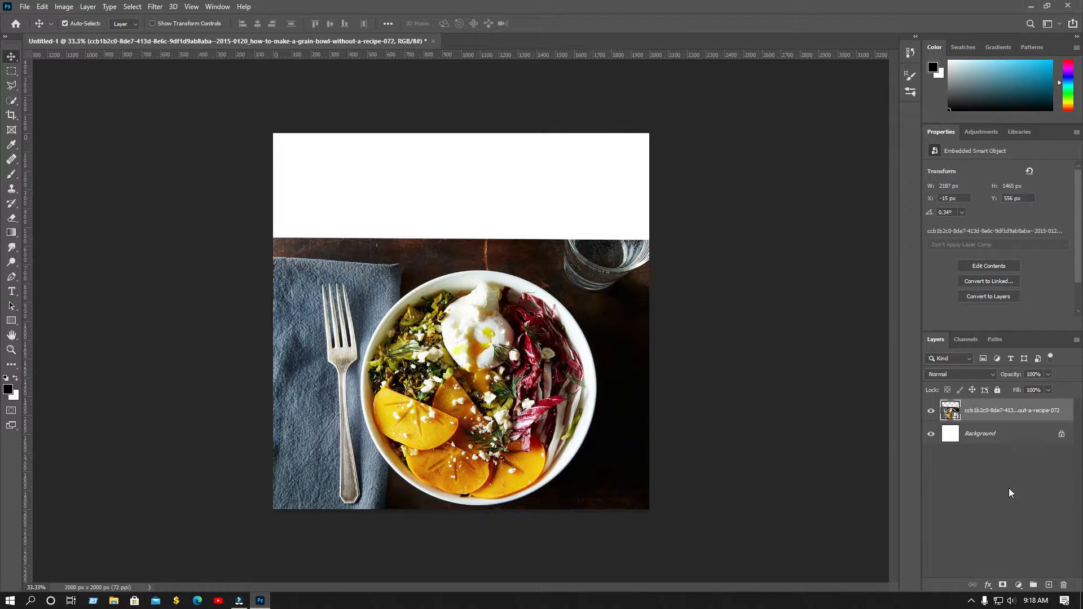
On a new layer, paint soft dark strokes across the top with a 500 px brush at 71% flow
click(1048, 585)
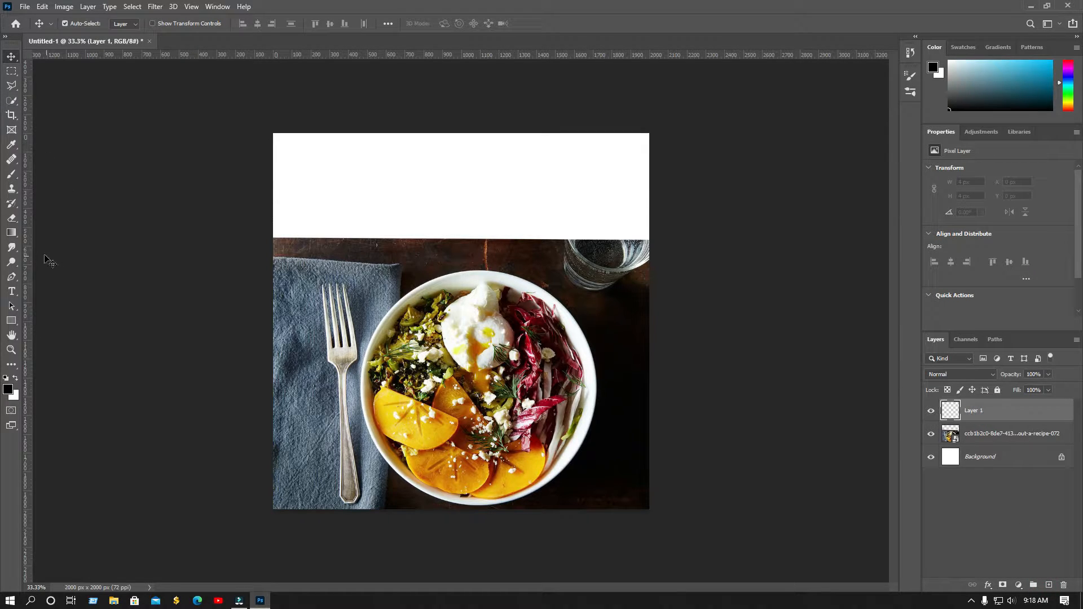
click(12, 174)
key(bracketright)
key(bracketright)
key(bracketright)
key(bracketright)
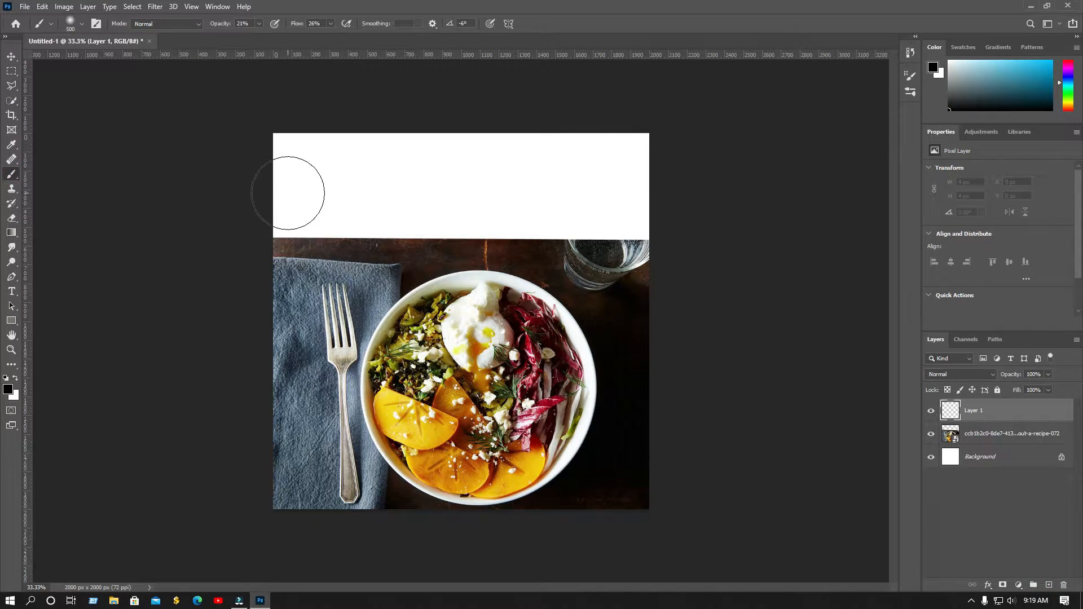
mouse_move(298, 186)
mouse_down()
mouse_move(305, 161)
mouse_move(348, 216)
mouse_move(511, 186)
mouse_up()
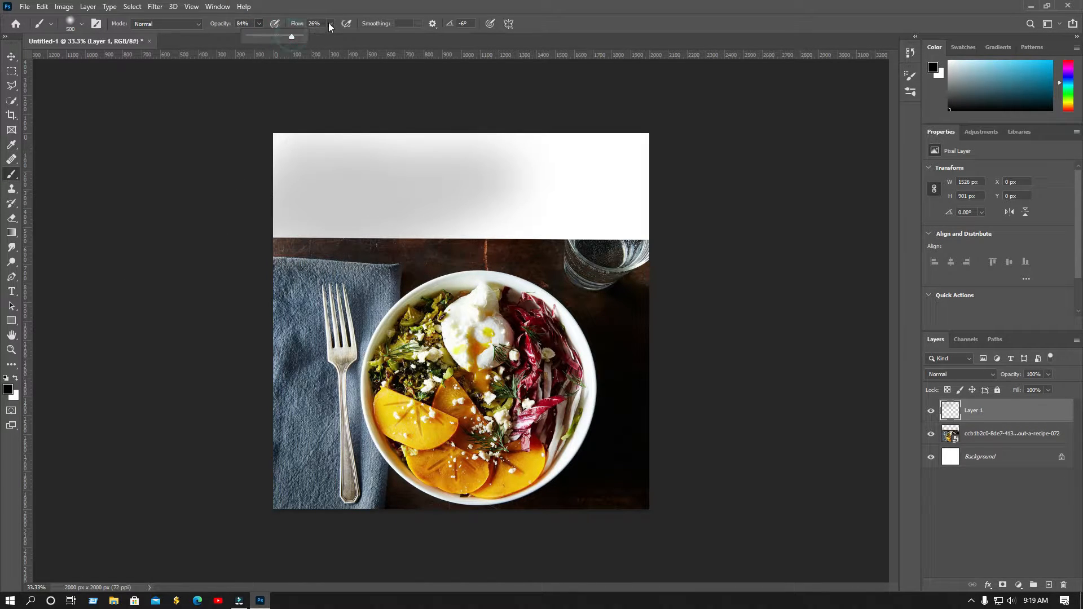
drag(329, 25, 347, 36)
mouse_move(361, 181)
mouse_down()
mouse_move(317, 164)
mouse_move(416, 197)
mouse_move(266, 210)
mouse_move(268, 150)
mouse_move(564, 220)
mouse_move(757, 200)
mouse_up()
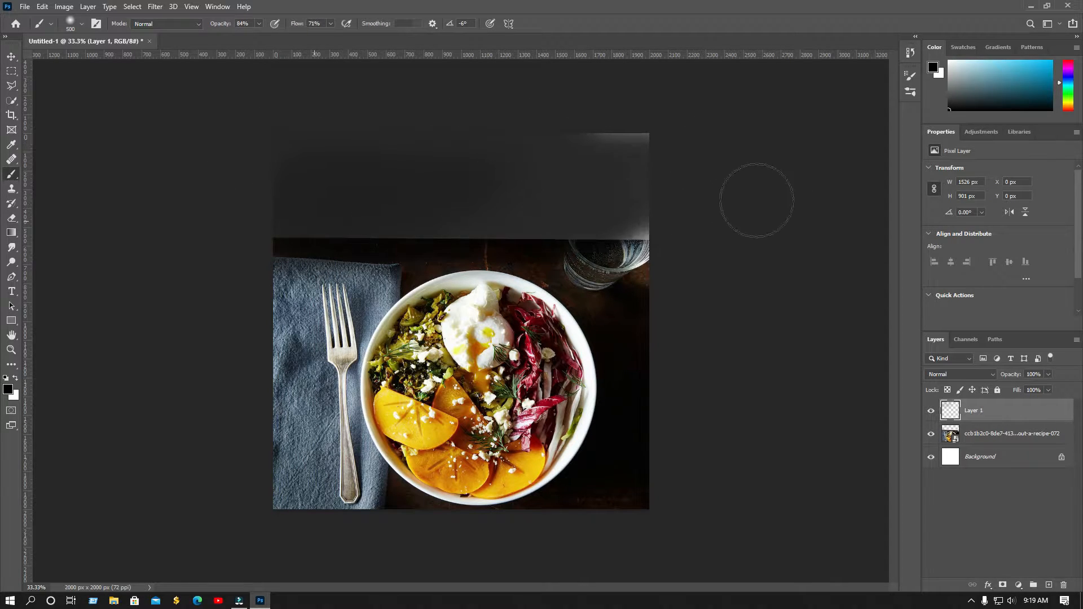
Paint the whole top area black, then move the bowl photo down slightly
click(8, 389)
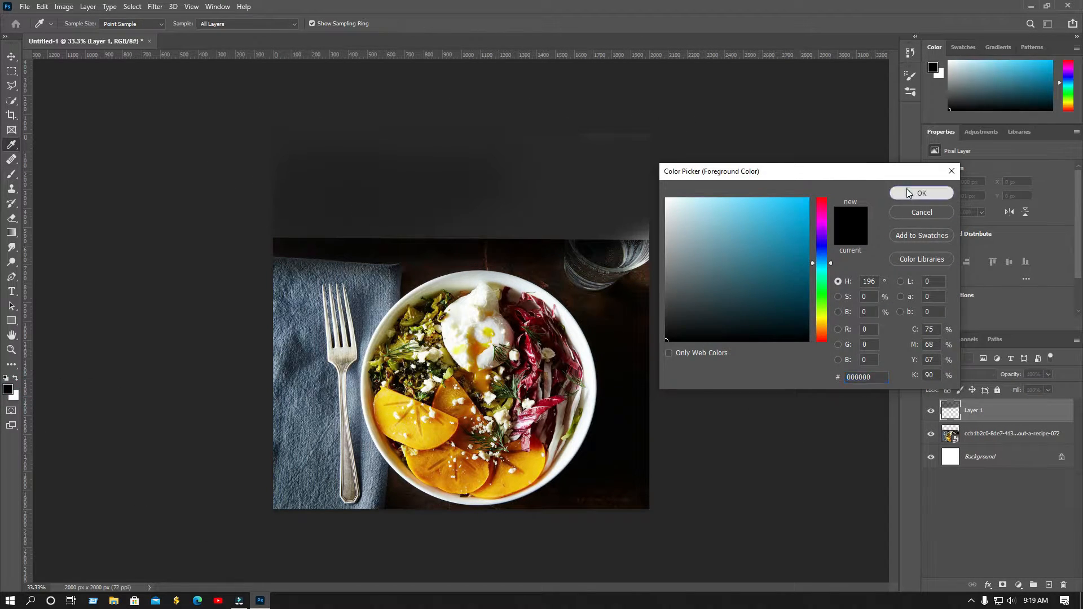
click(908, 192)
mouse_move(358, 158)
mouse_down()
mouse_move(546, 171)
mouse_move(225, 217)
mouse_move(486, 196)
mouse_move(691, 221)
mouse_move(683, 211)
mouse_move(327, 217)
mouse_move(352, 231)
mouse_move(730, 228)
mouse_up()
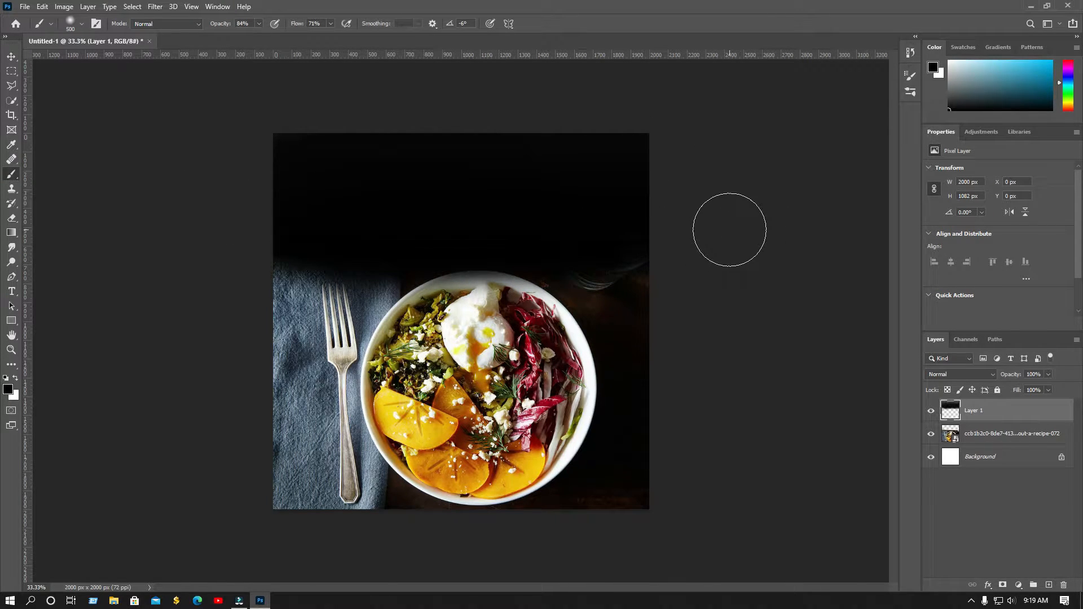
click(12, 57)
drag(476, 375, 499, 381)
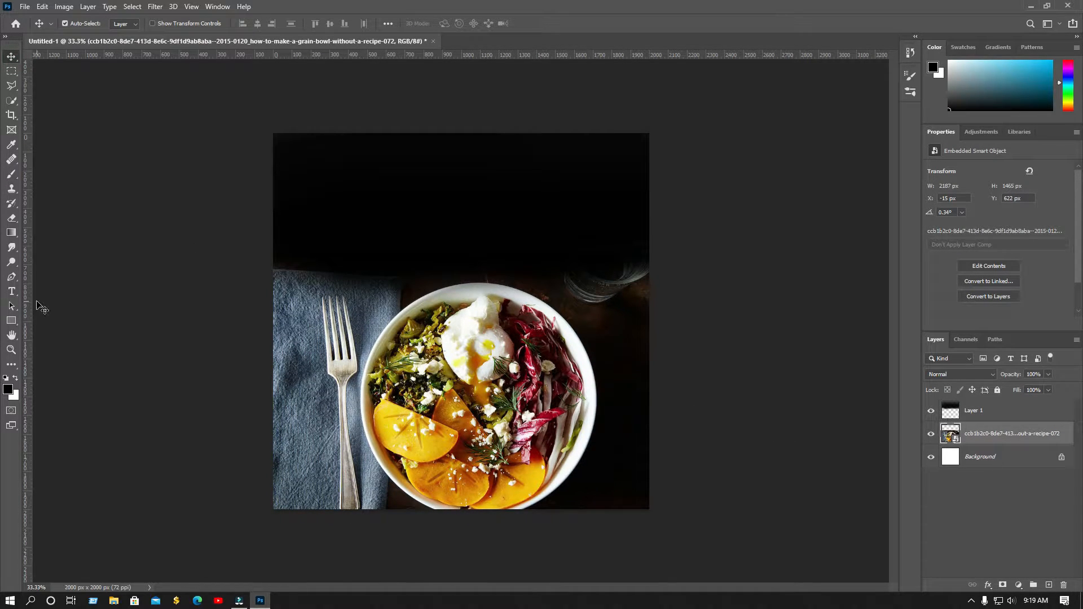
Undo the last stroke, nudge the bowl photo down, and darken the band over the glass on Layer 1
key(ctrl+z)
key(ctrl+z)
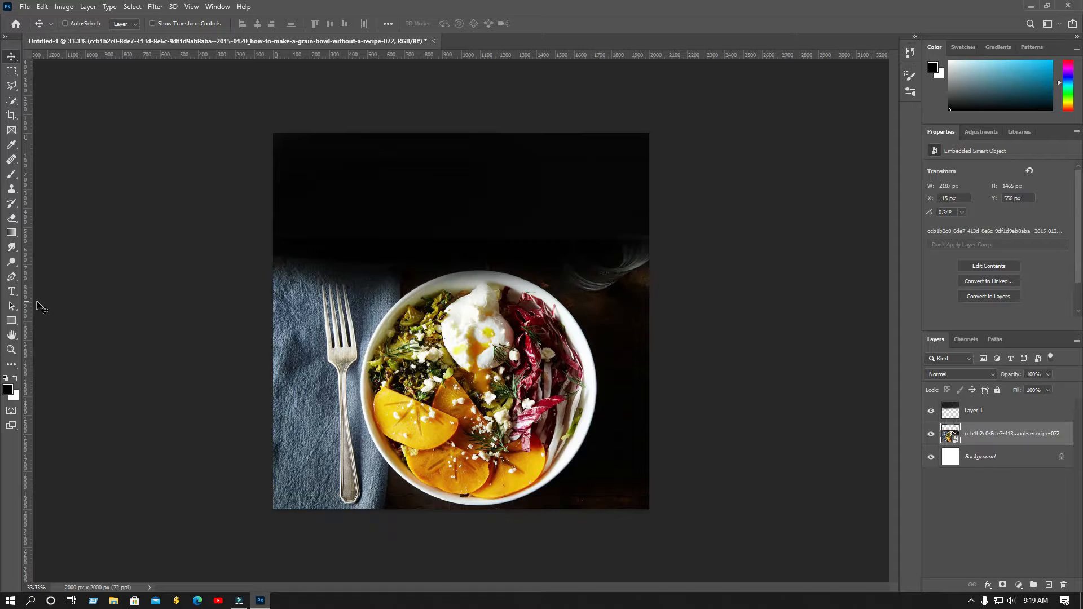
drag(475, 391, 475, 393)
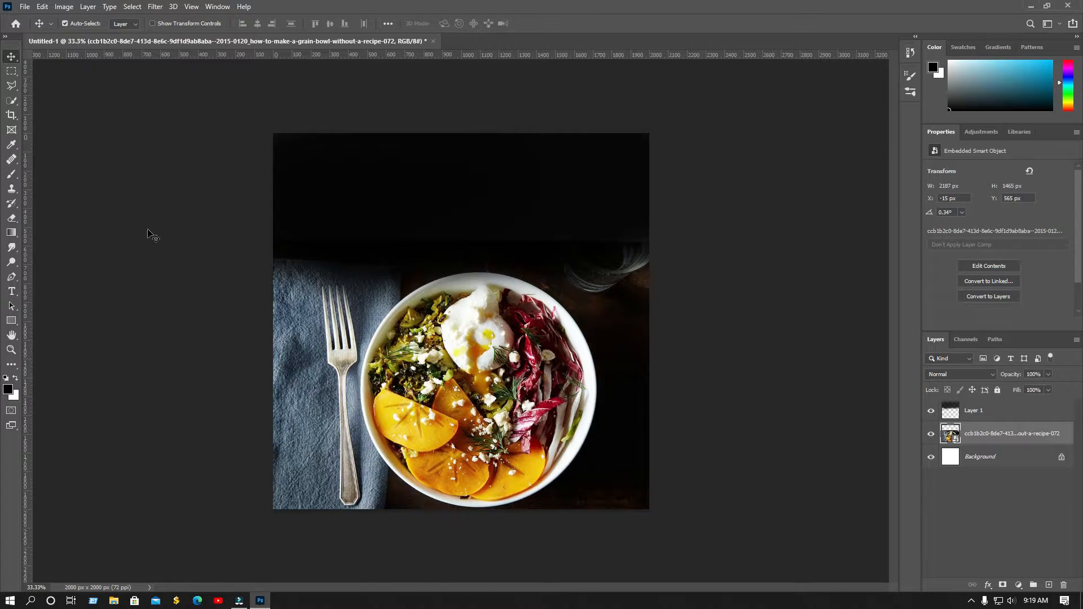
click(12, 174)
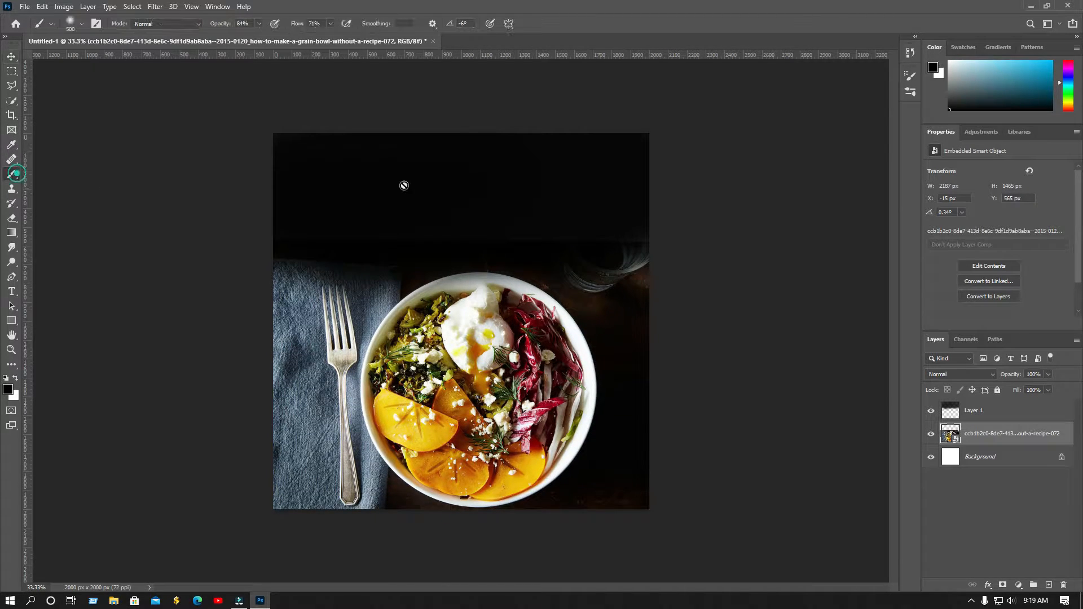
click(989, 417)
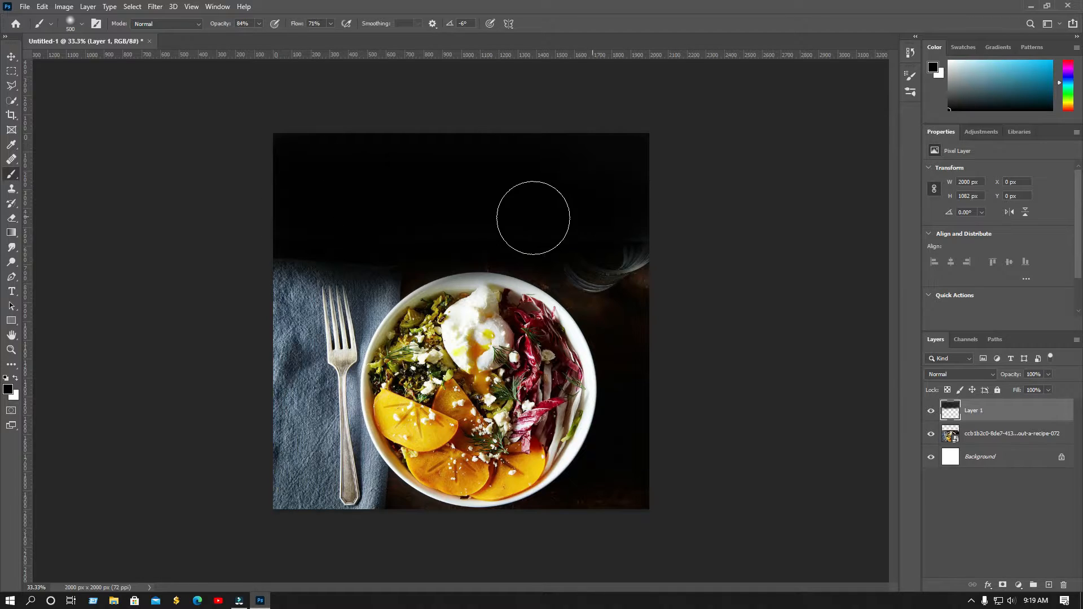
mouse_move(534, 218)
mouse_down()
mouse_move(656, 220)
mouse_move(595, 223)
mouse_move(636, 255)
mouse_up()
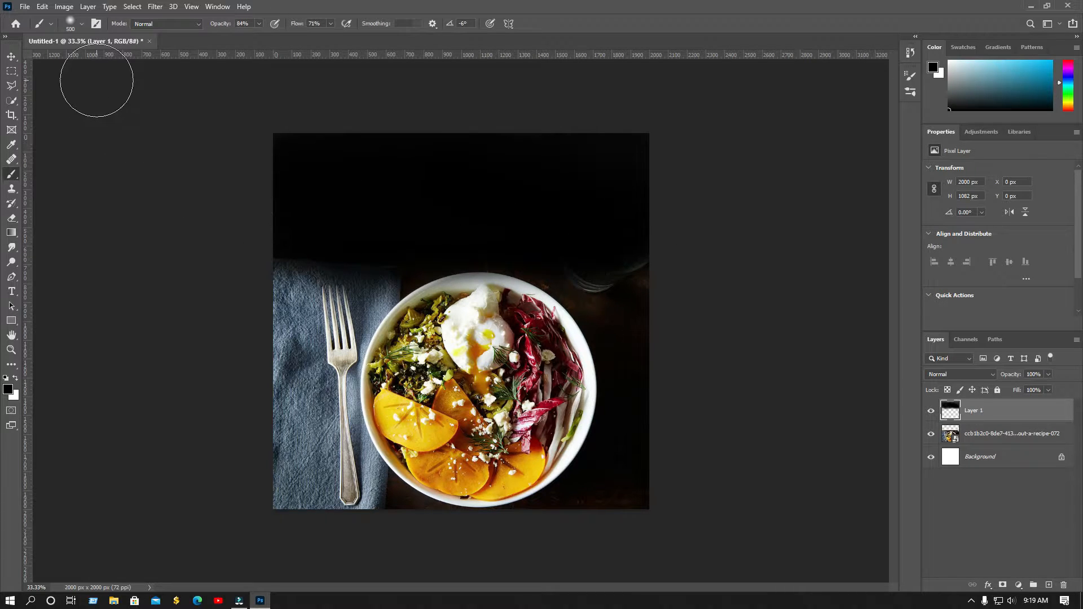
Repaint the top band as a soft dark fade at 55% brush opacity and 36% flow
key(ctrl+z)
key(ctrl+z)
key(ctrl+z)
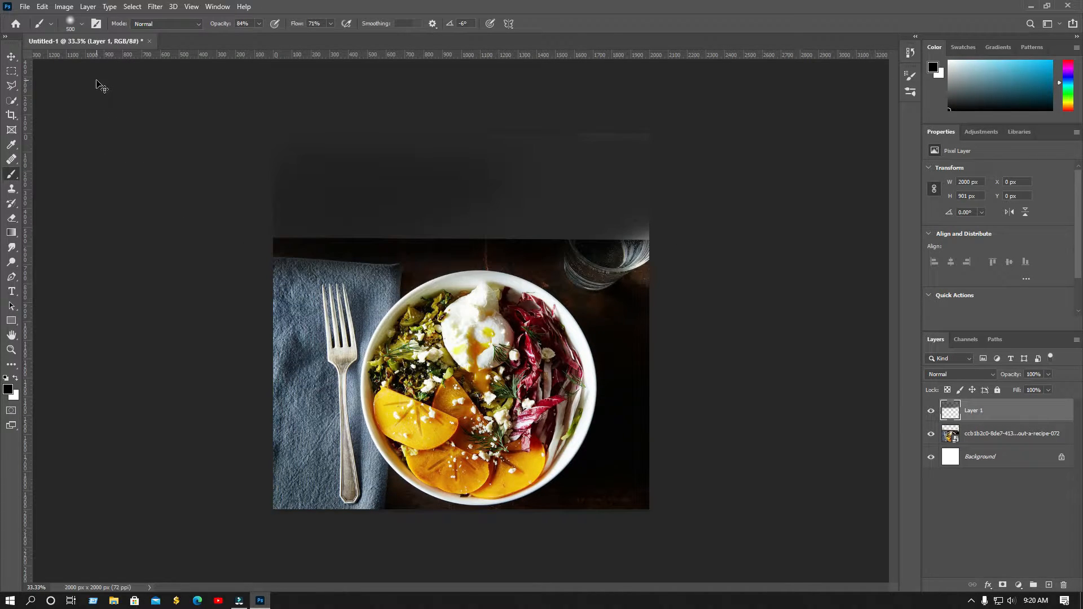
click(245, 36)
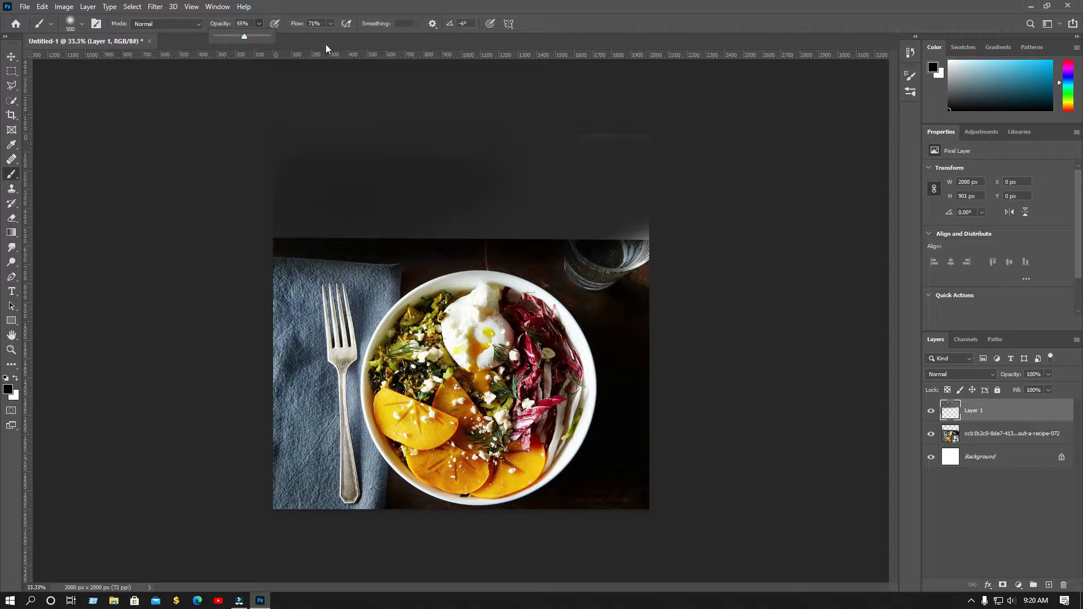
click(330, 23)
click(312, 36)
mouse_move(338, 195)
mouse_down()
mouse_move(272, 209)
mouse_move(291, 216)
mouse_move(284, 194)
mouse_move(625, 231)
mouse_up()
mouse_move(457, 198)
mouse_down()
mouse_move(699, 223)
mouse_move(452, 211)
mouse_move(692, 207)
mouse_move(547, 207)
mouse_move(261, 169)
mouse_move(756, 170)
mouse_move(290, 194)
mouse_move(369, 206)
mouse_move(752, 194)
mouse_move(594, 194)
mouse_move(641, 209)
mouse_move(270, 226)
mouse_move(662, 217)
mouse_move(812, 195)
mouse_up()
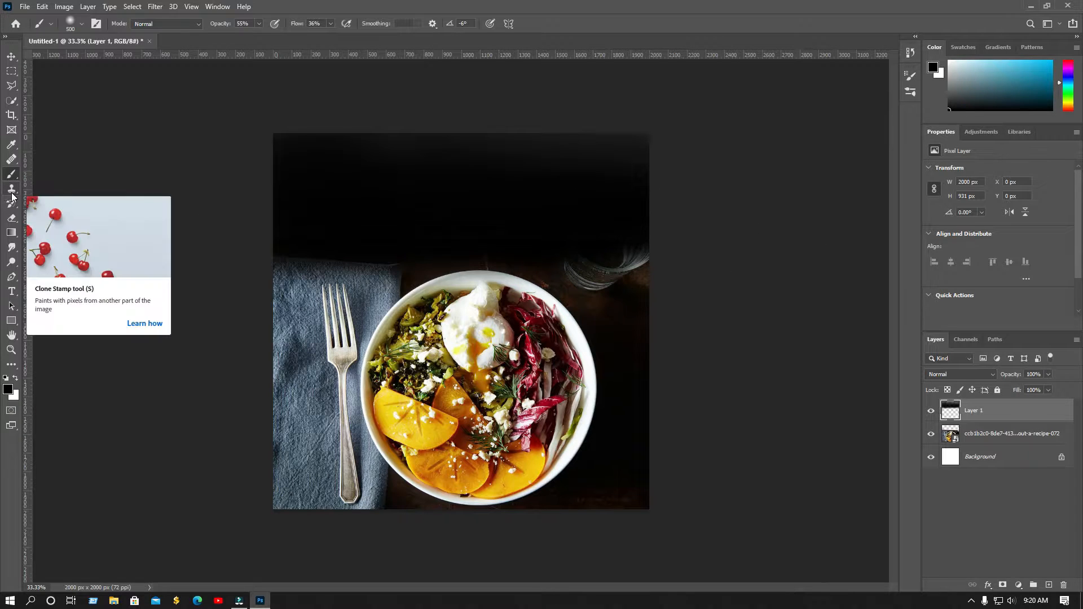
click(12, 57)
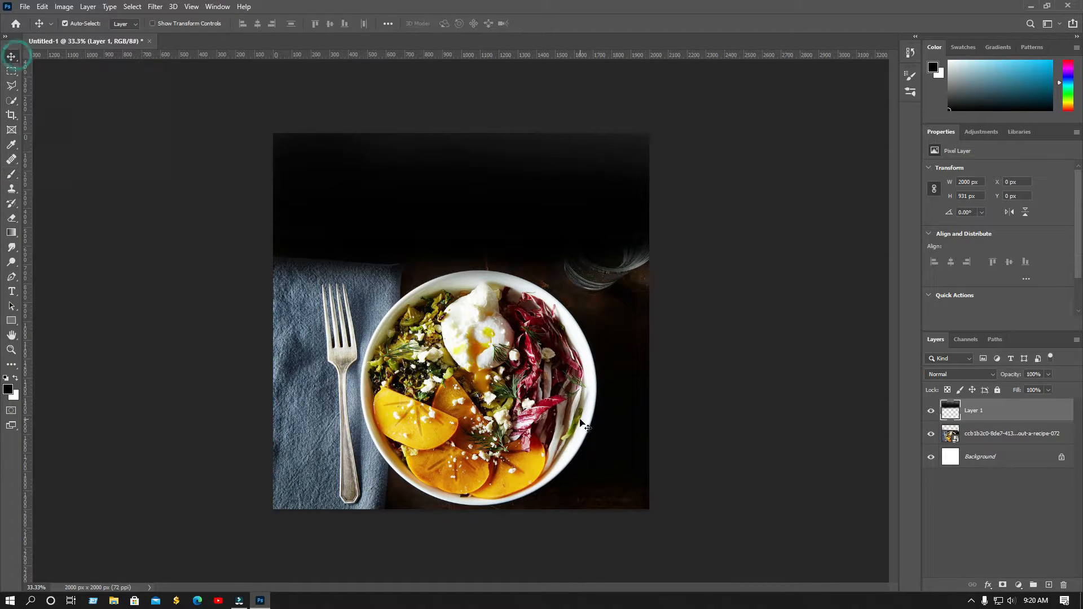
Nudge the bowl photo up and add cyan Aero 100 pt SATURDAY text above the bowl, layered over Layer 1
click(541, 422)
key(Up)
key(Up)
key(Up)
key(Up)
key(Up)
key(Up)
key(Up)
key(Up)
key(Up)
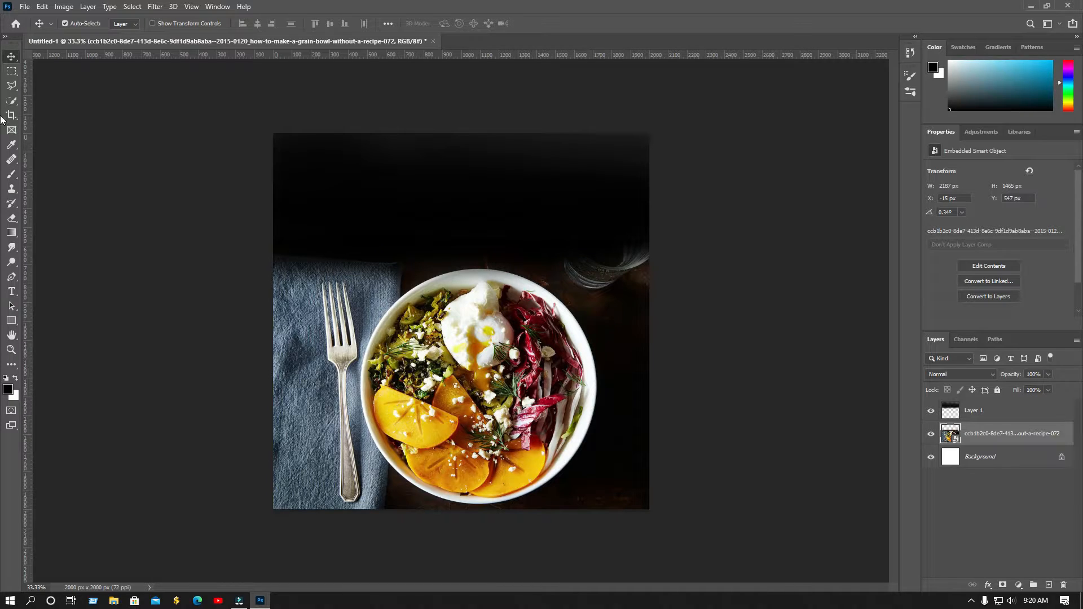
click(13, 292)
click(426, 218)
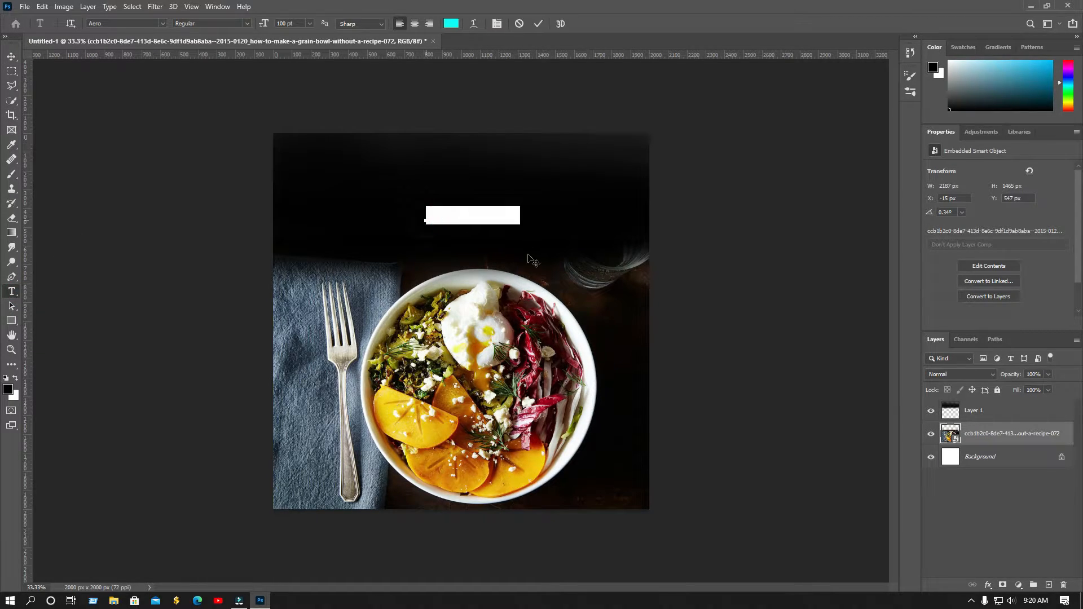
key(BackSpace)
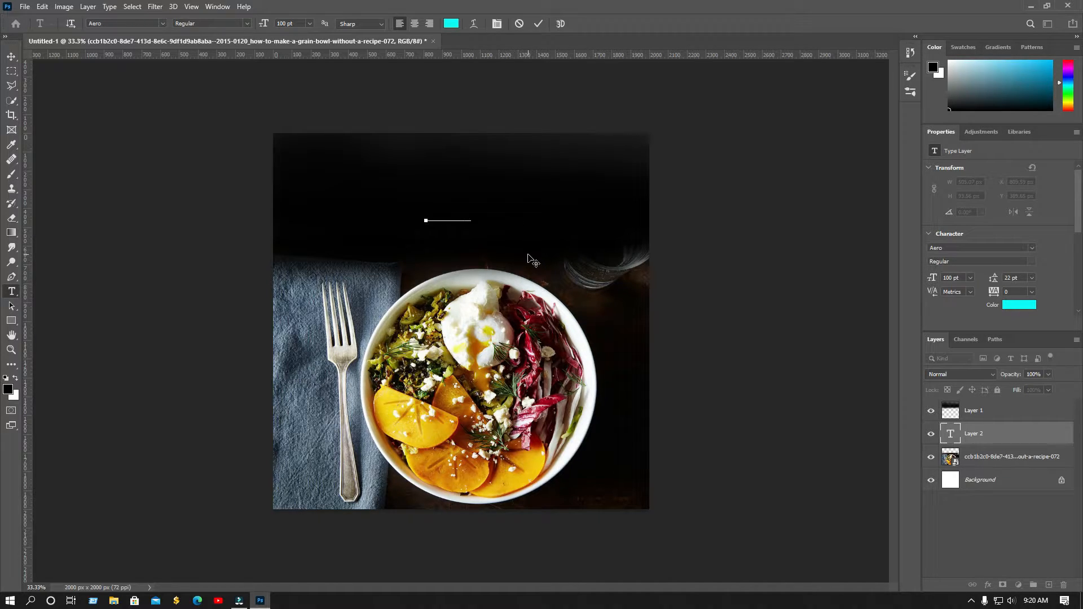
drag(1005, 441, 1005, 404)
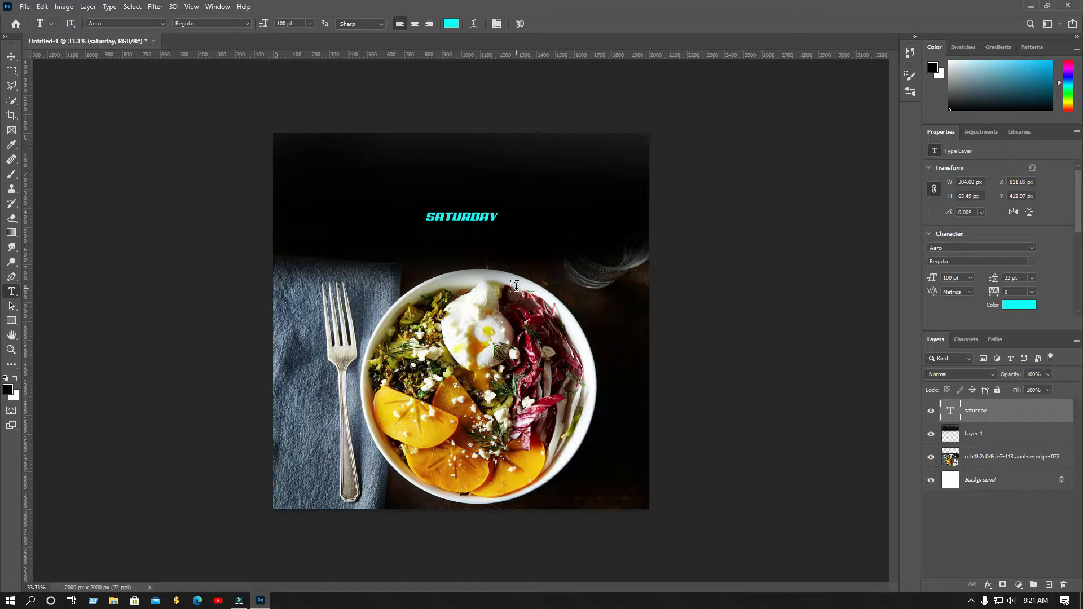
click(11, 56)
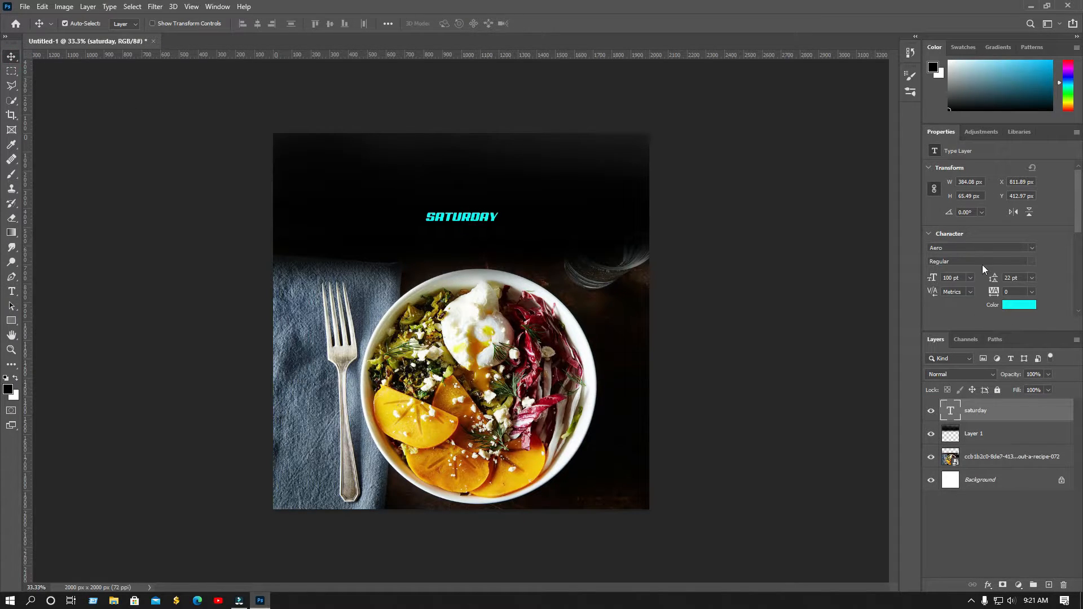
Set SATURDAY to Roboto Bold Condensed in blue #0f9afc
click(985, 248)
text(robot)
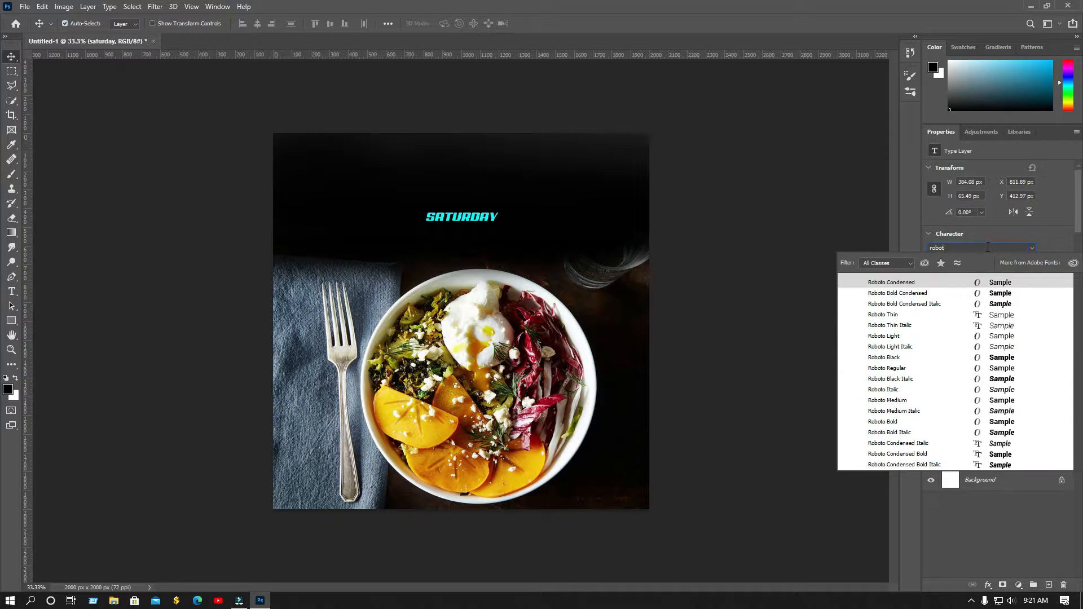
click(999, 293)
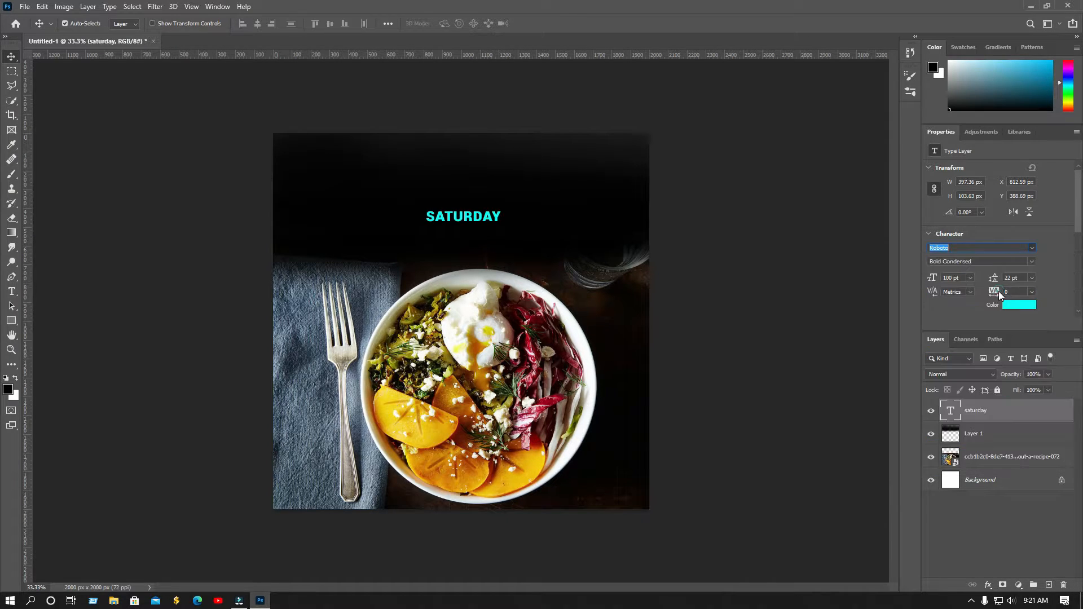
click(1020, 305)
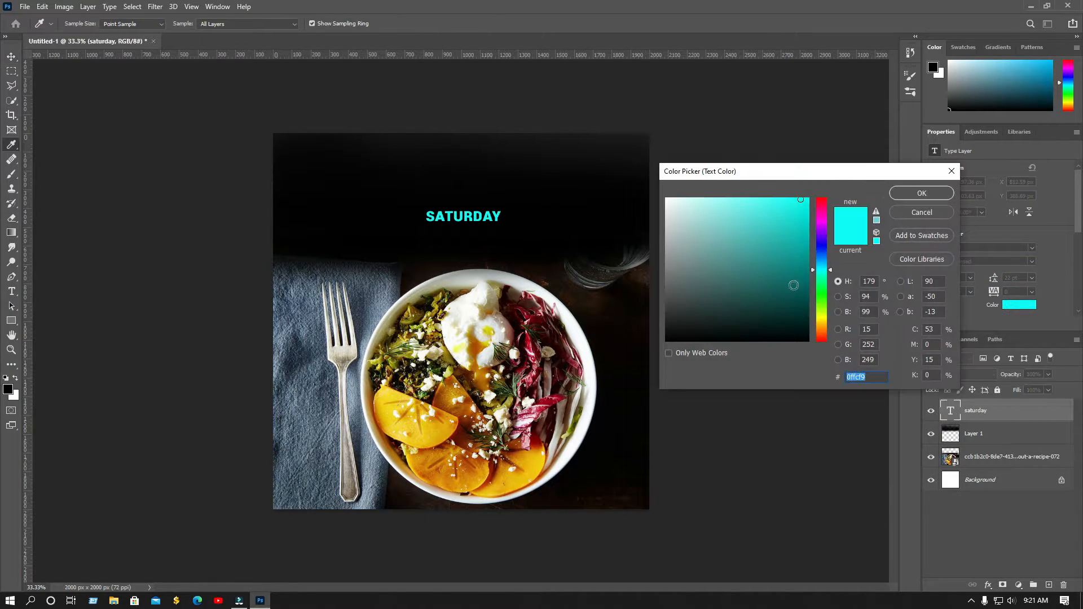
drag(825, 270, 825, 259)
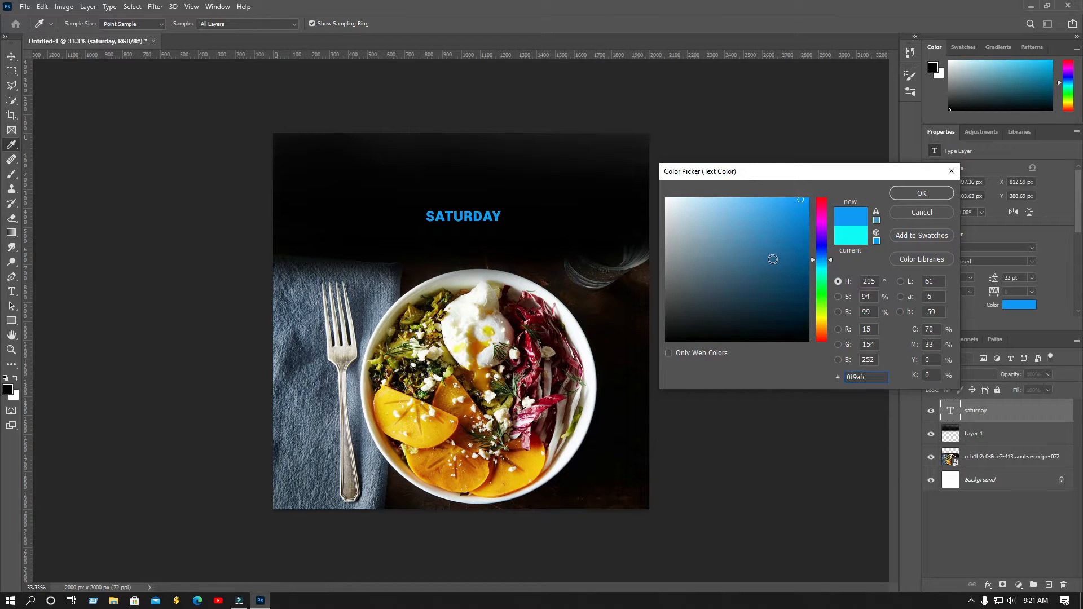
click(922, 193)
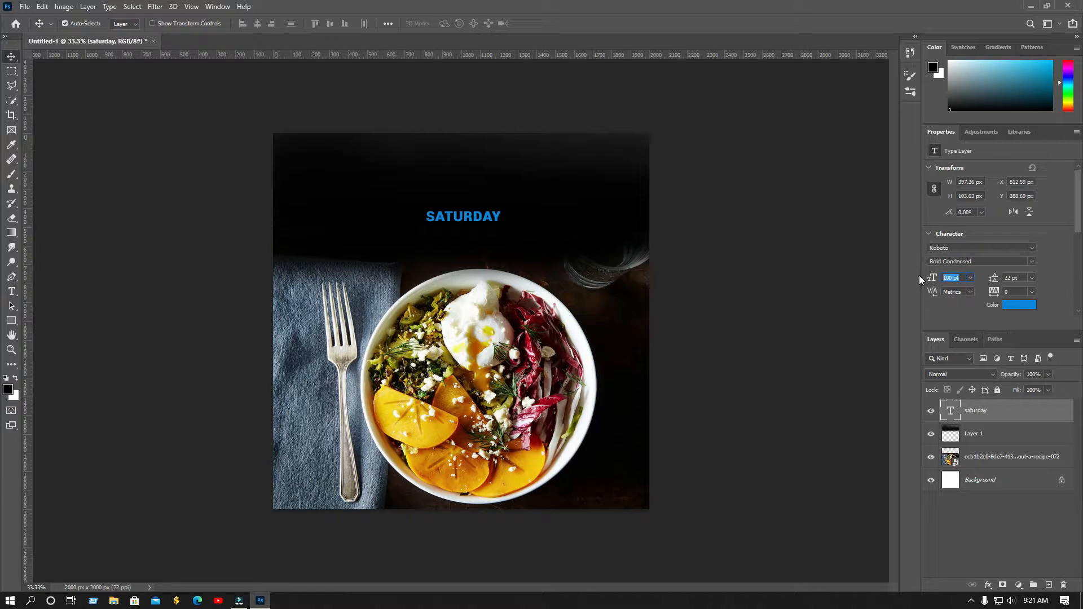
Resize SATURDAY to 150 pt and centre it near the top of the poster
text(200)
key(Return)
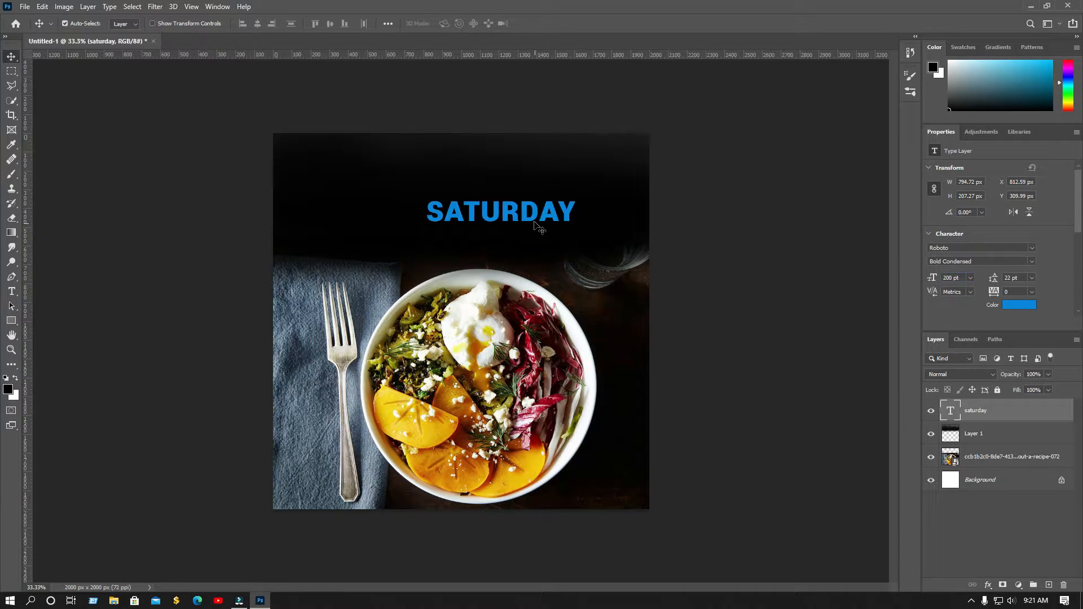
drag(532, 219, 496, 168)
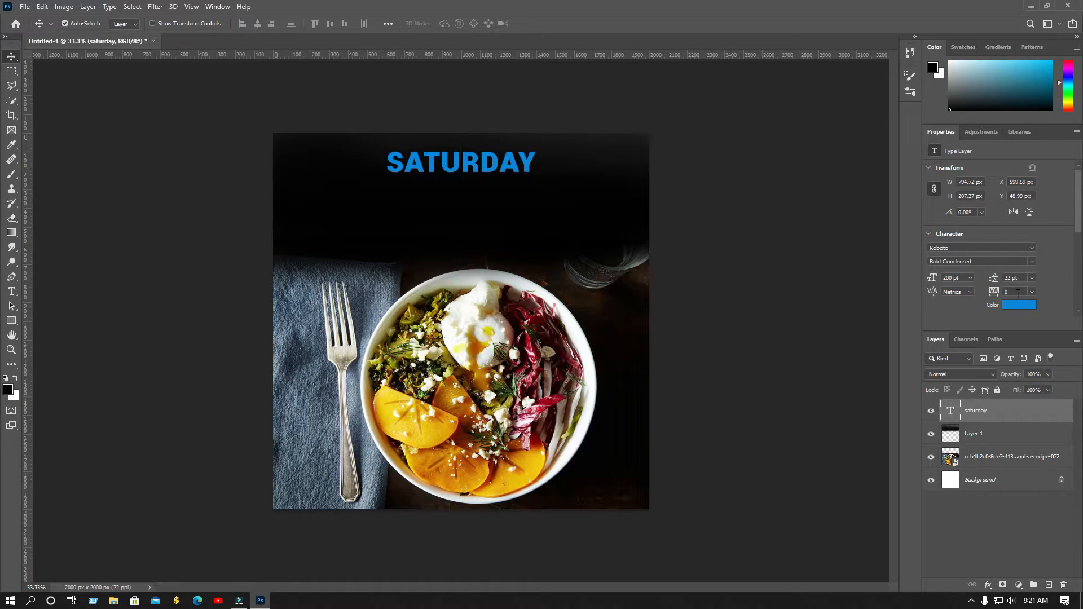
click(959, 278)
text(150)
click(570, 266)
drag(459, 172, 477, 167)
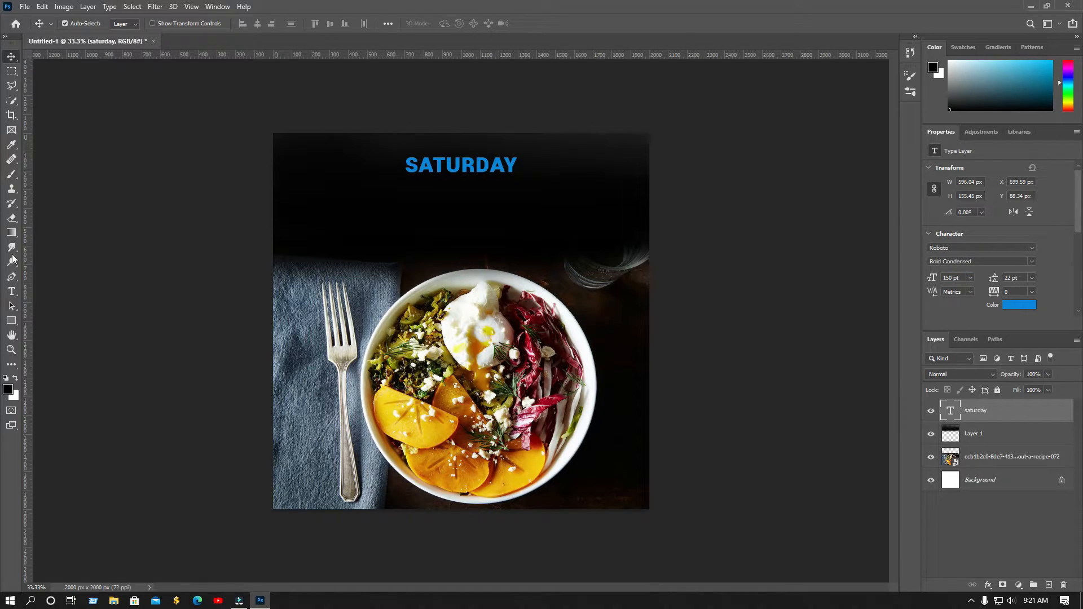
Add a SEAFOOD text line and place it beneath SATURDAY
click(11, 291)
click(412, 193)
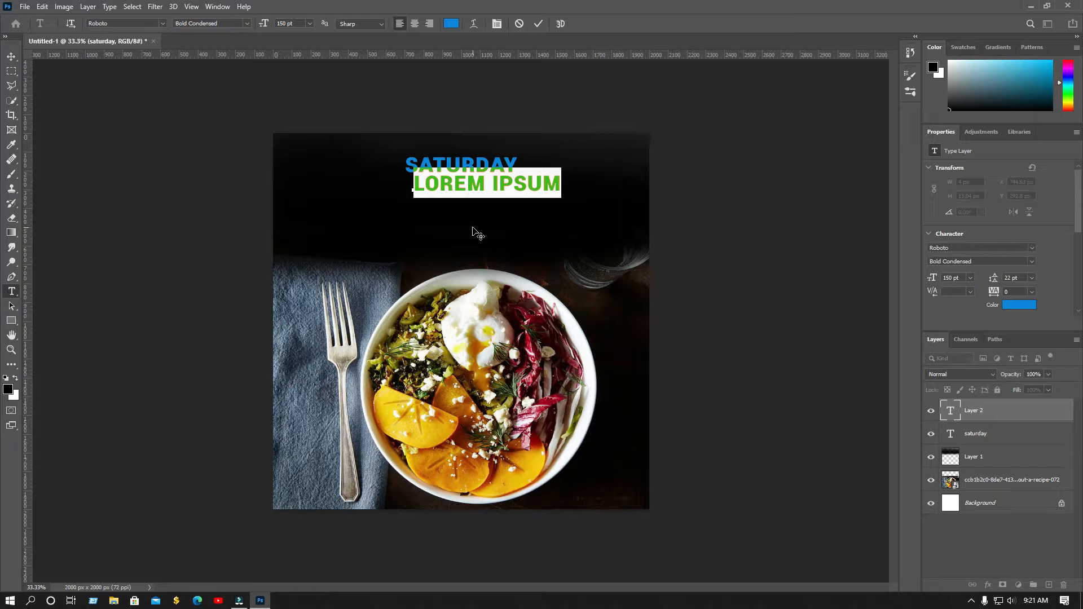
text(SEAFOOD)
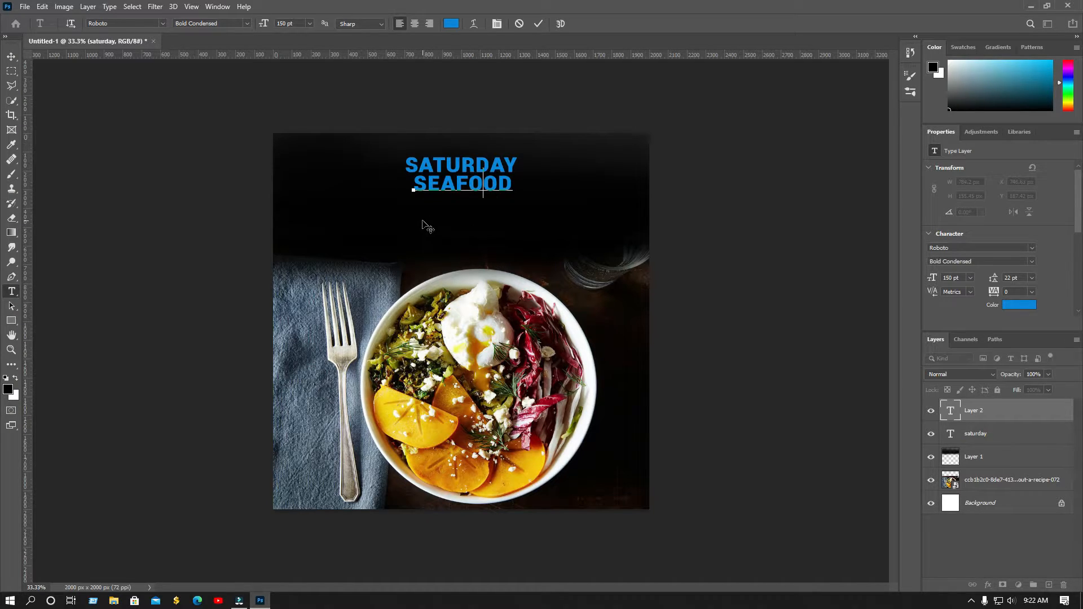
text(E)
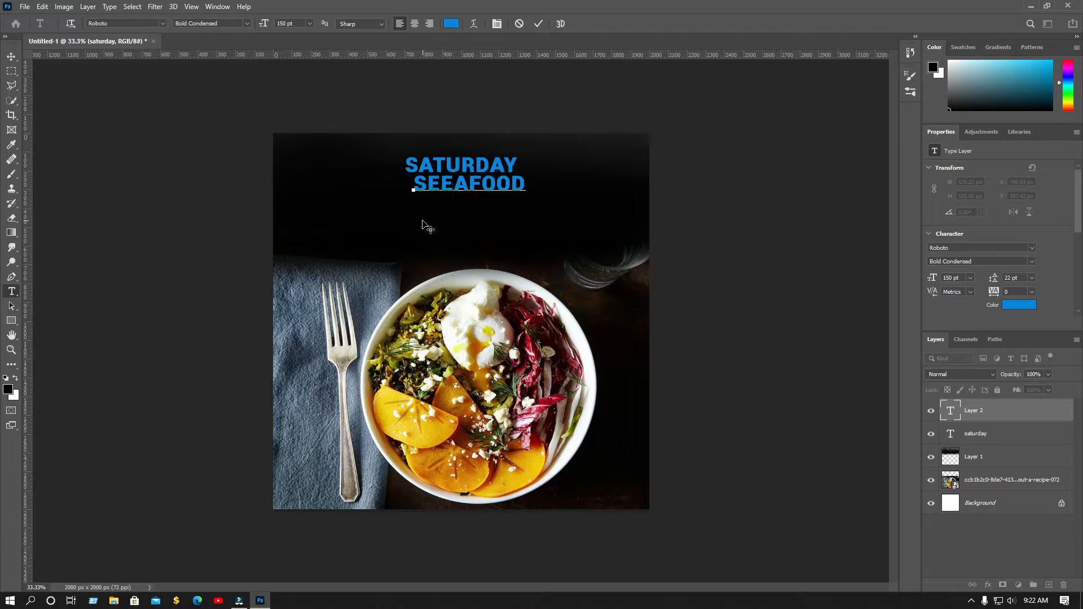
click(11, 57)
drag(506, 190, 493, 188)
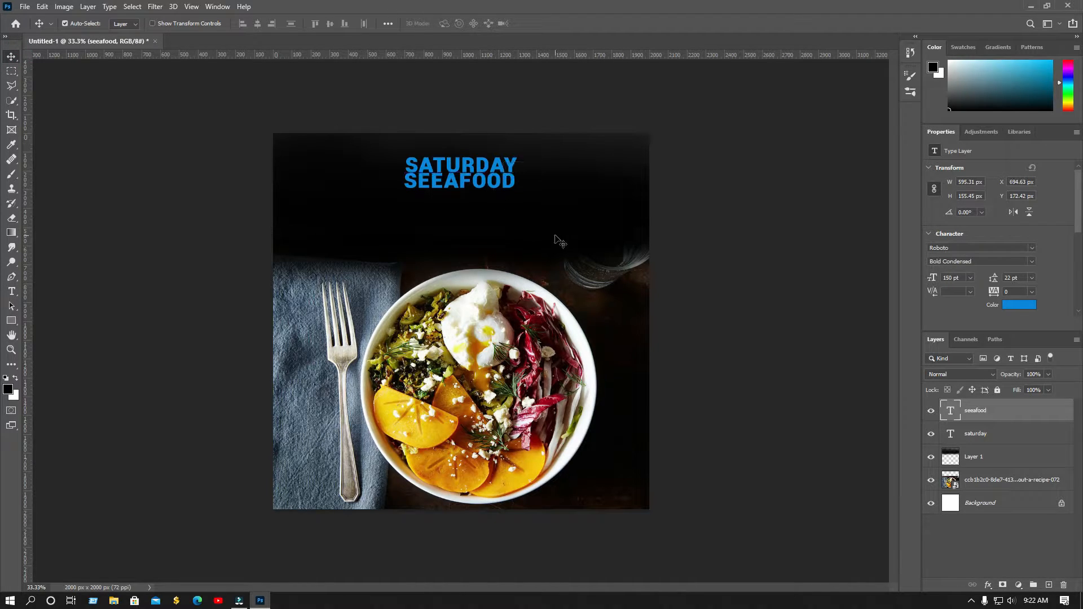
key(shift+Down)
key(shift+Down)
key(Up)
key(Up)
key(Up)
key(Up)
key(Up)
key(Right)
key(Right)
key(Right)
key(Right)
key(Right)
key(Right)
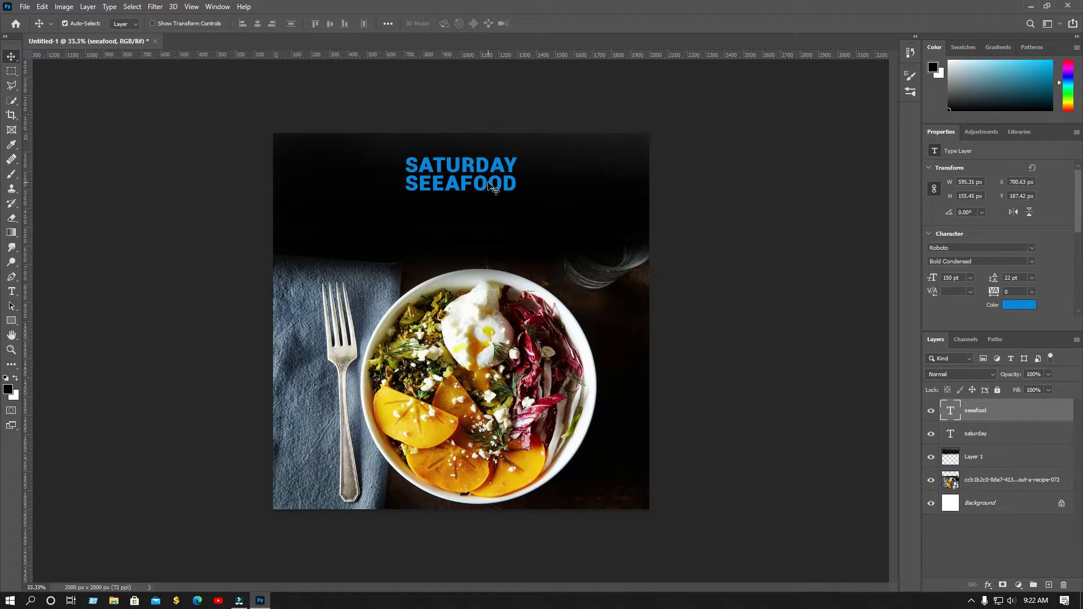
Set SEAFOOD to Roboto Regular 120 pt and centre it under SATURDAY
click(1007, 262)
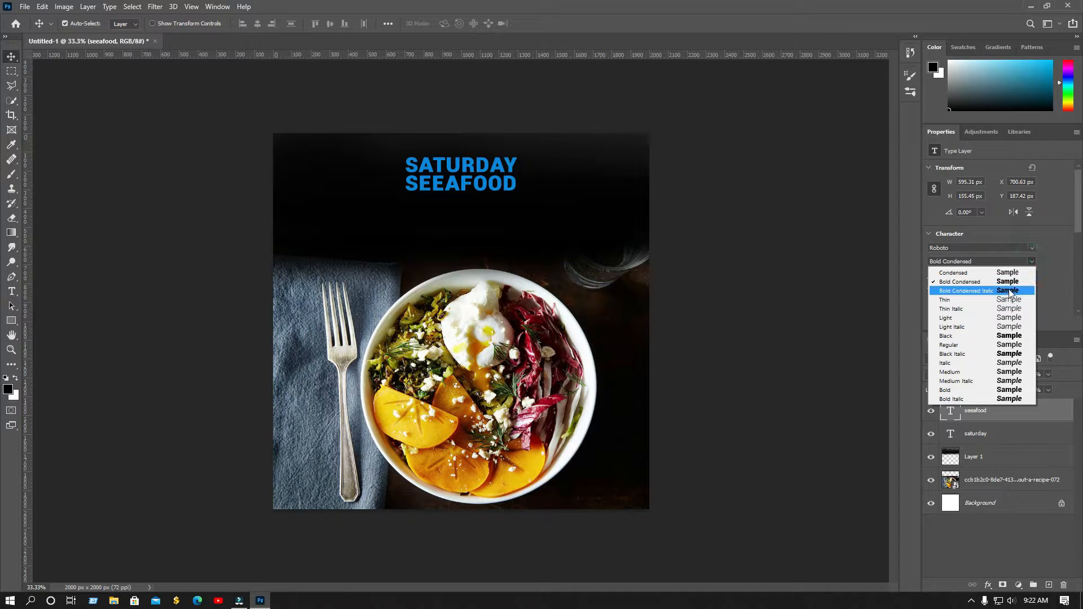
click(1015, 345)
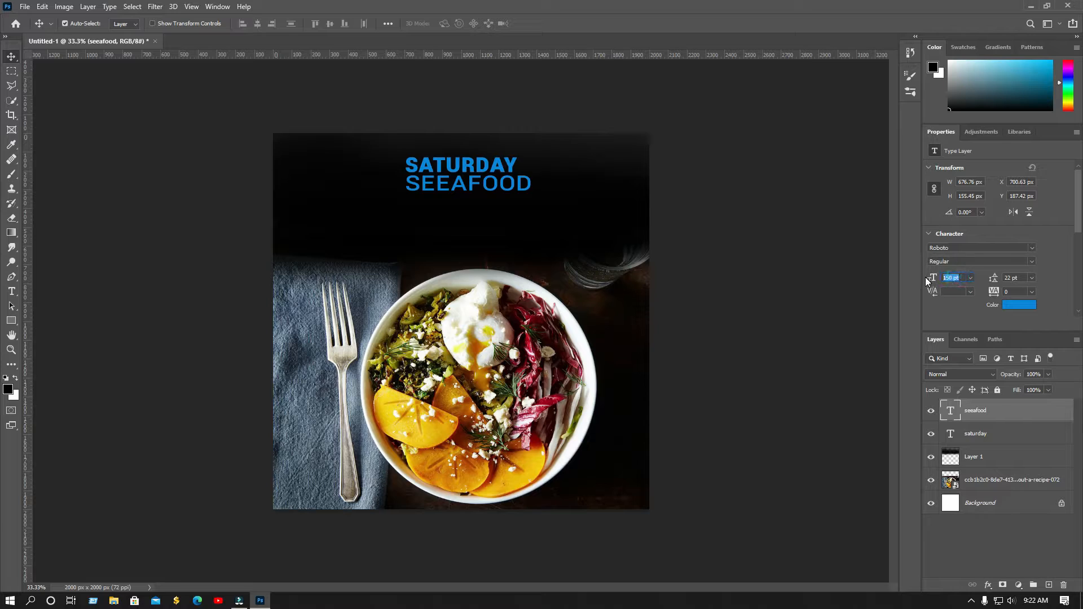
text(120)
key(Return)
drag(461, 190, 466, 189)
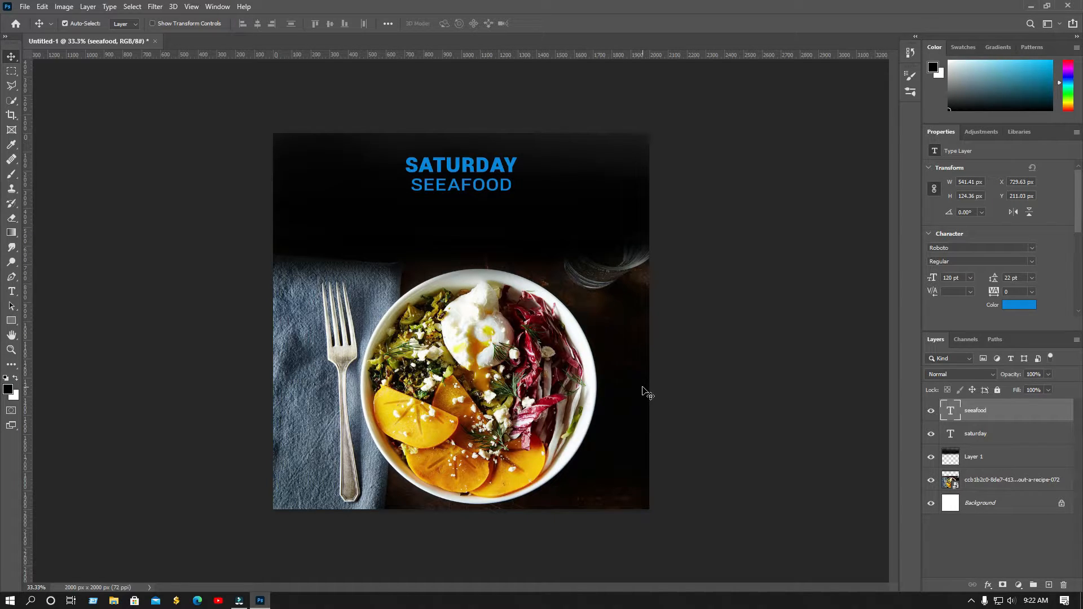
Nudge SATURDAY and SEAFOOD up together, then deselect them
click(486, 168)
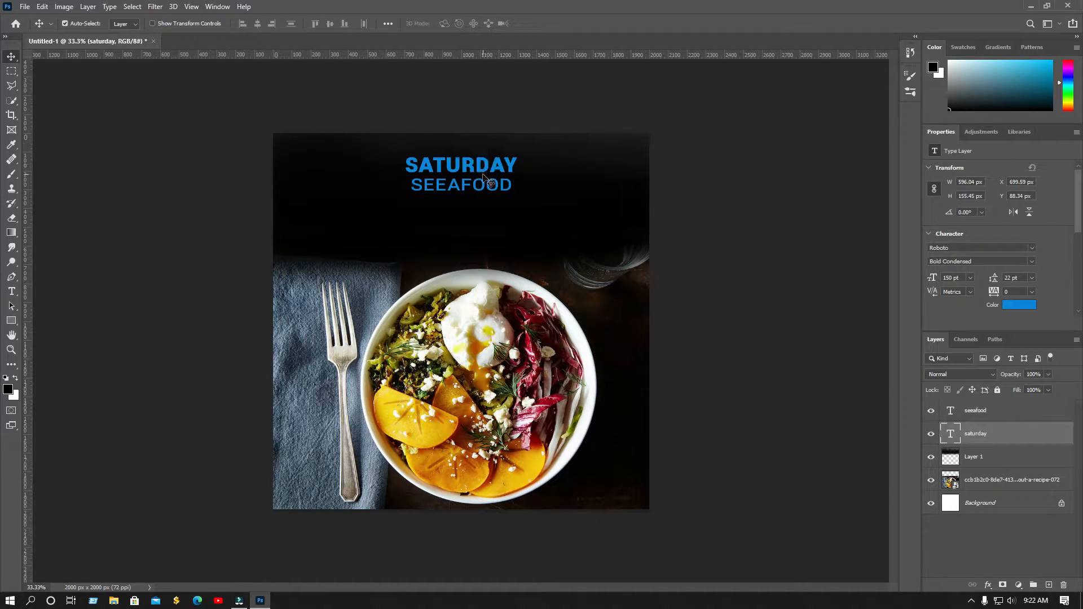
shift+click(485, 189)
key(shift+Up)
key(shift+Up)
key(shift+Up)
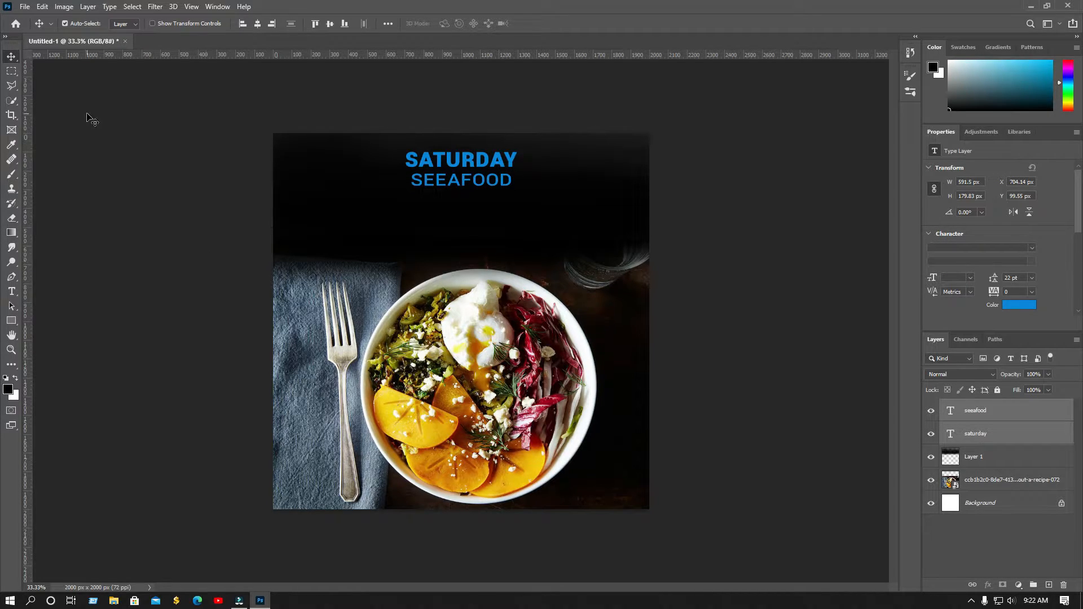
click(701, 414)
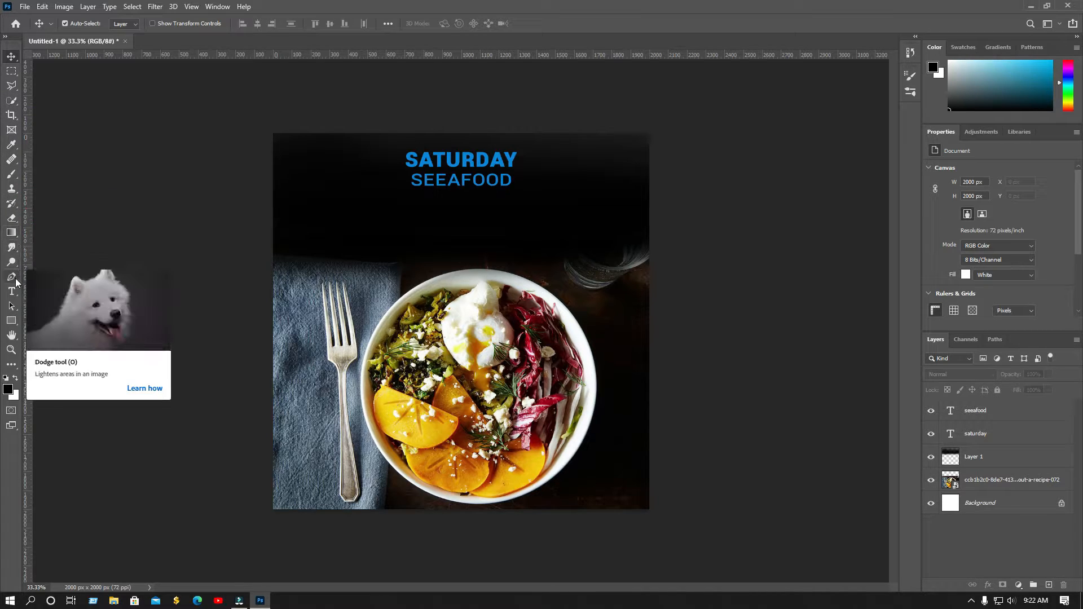
Draw an unfilled rectangle with a blue outline around the SATURDAY SEAFOOD heading
click(12, 321)
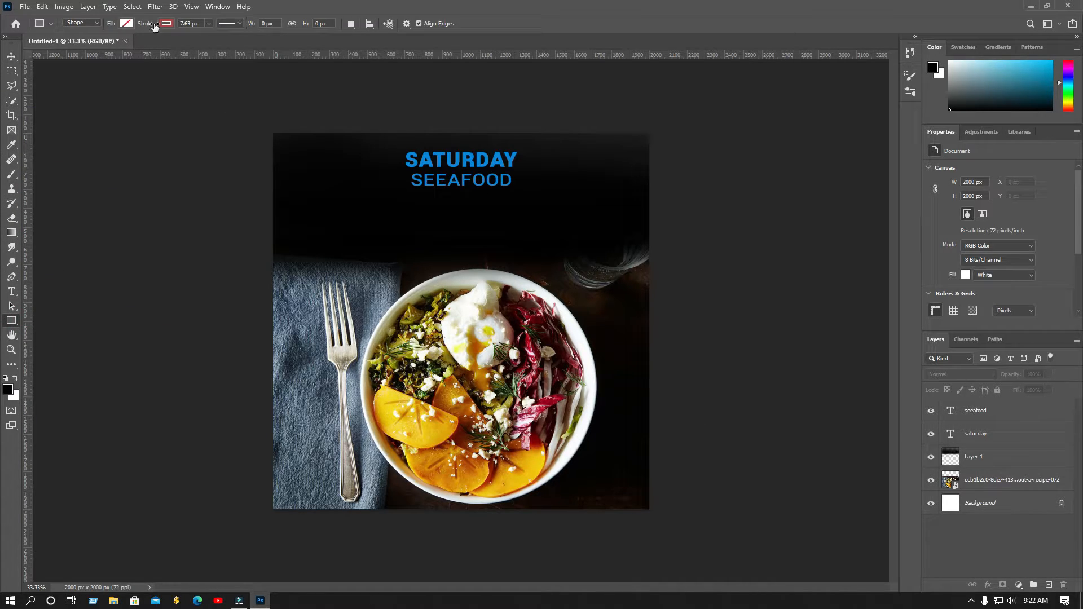
click(167, 23)
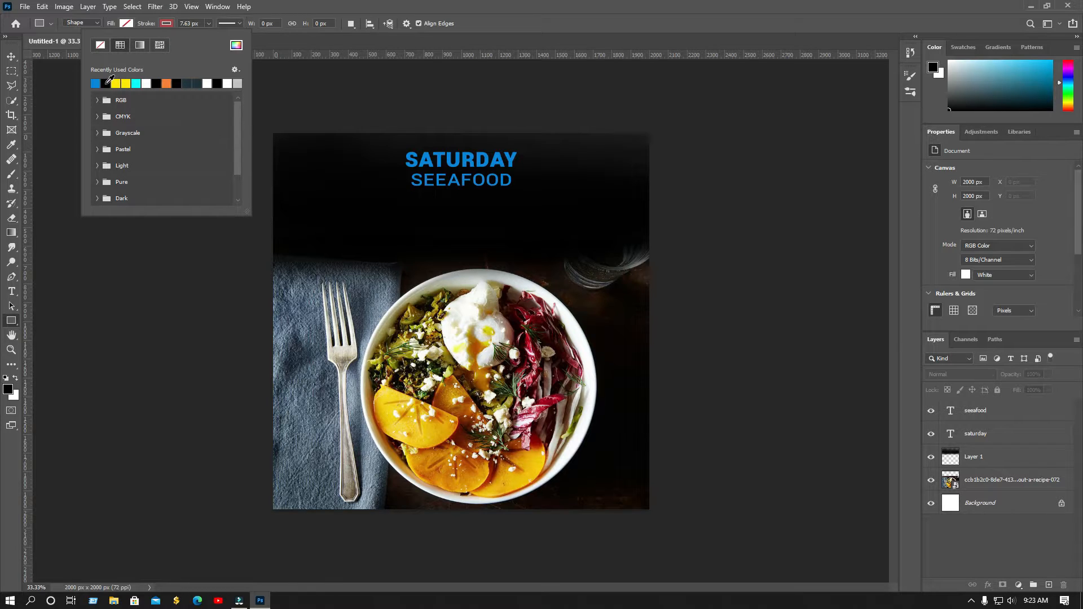
click(415, 162)
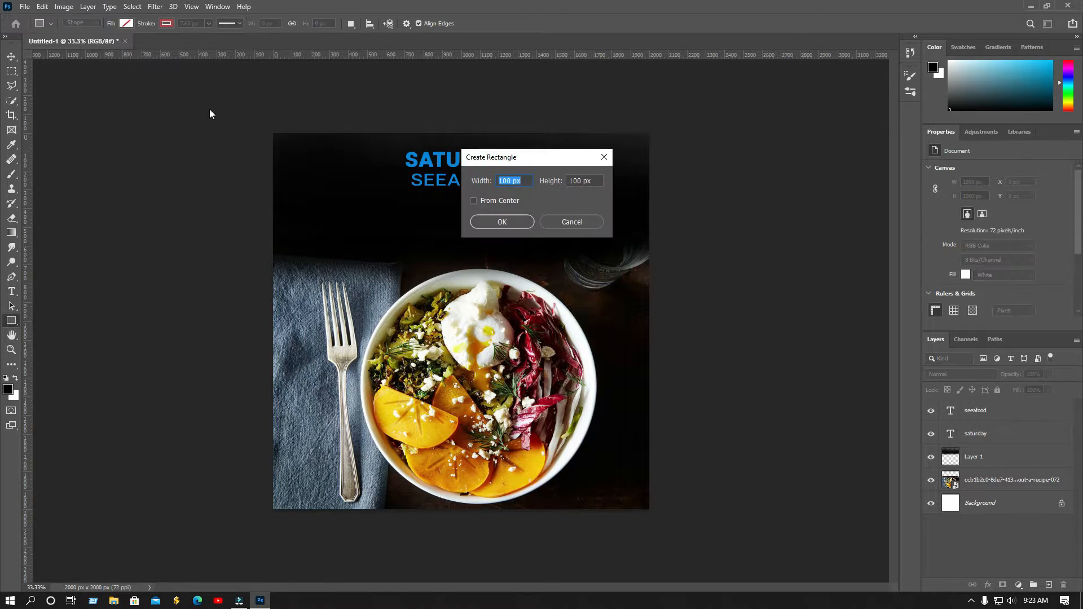
key(Escape)
click(168, 24)
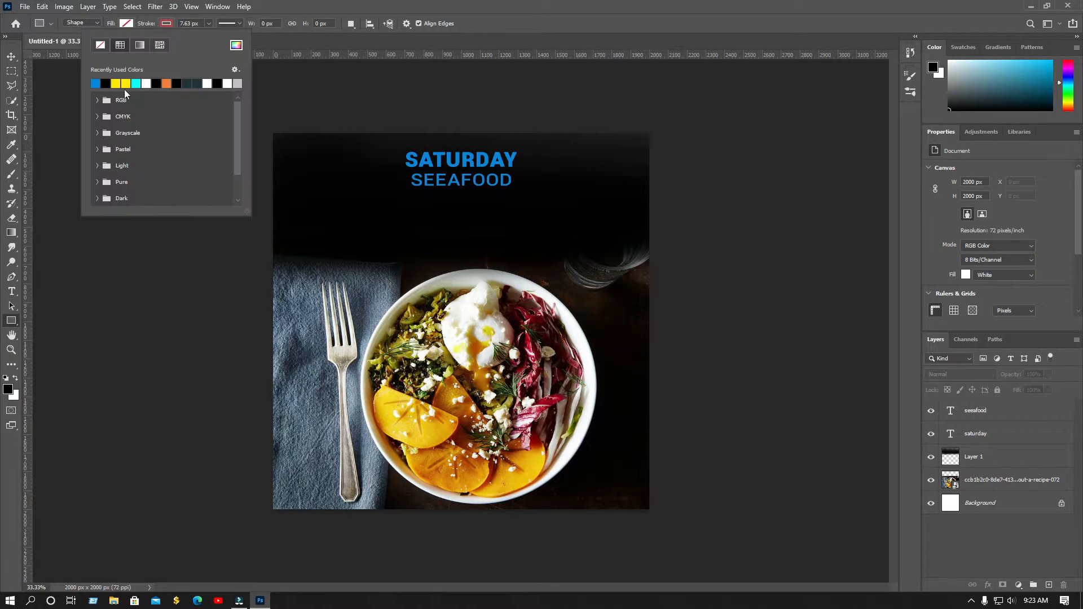
click(97, 82)
click(11, 56)
click(11, 320)
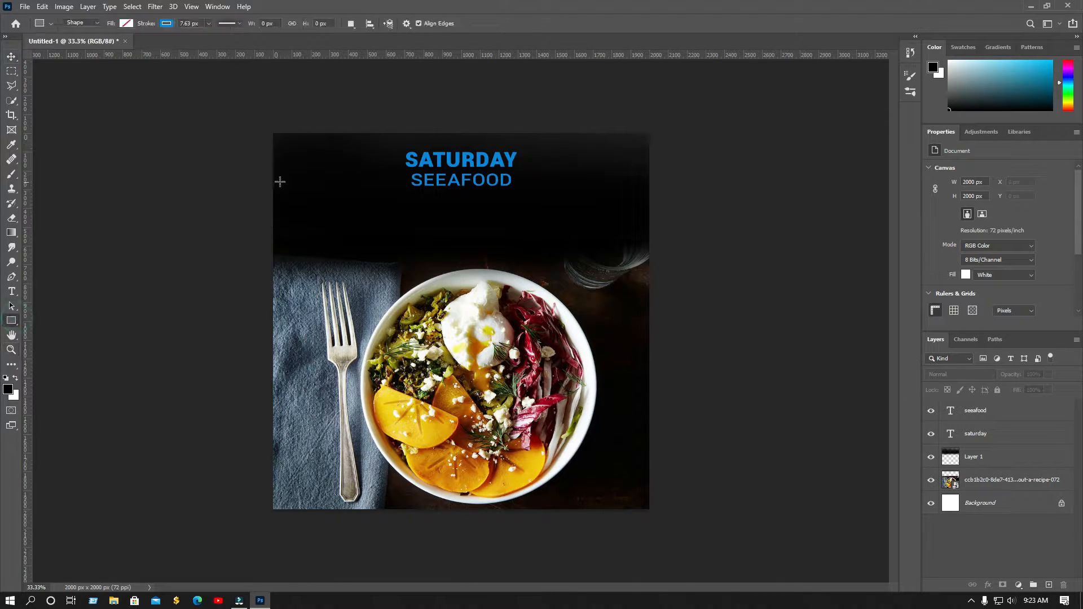
drag(367, 156, 541, 242)
Set the outline width to 10.84 px, position the frame around the heading, and add a layer mask
click(209, 24)
click(209, 36)
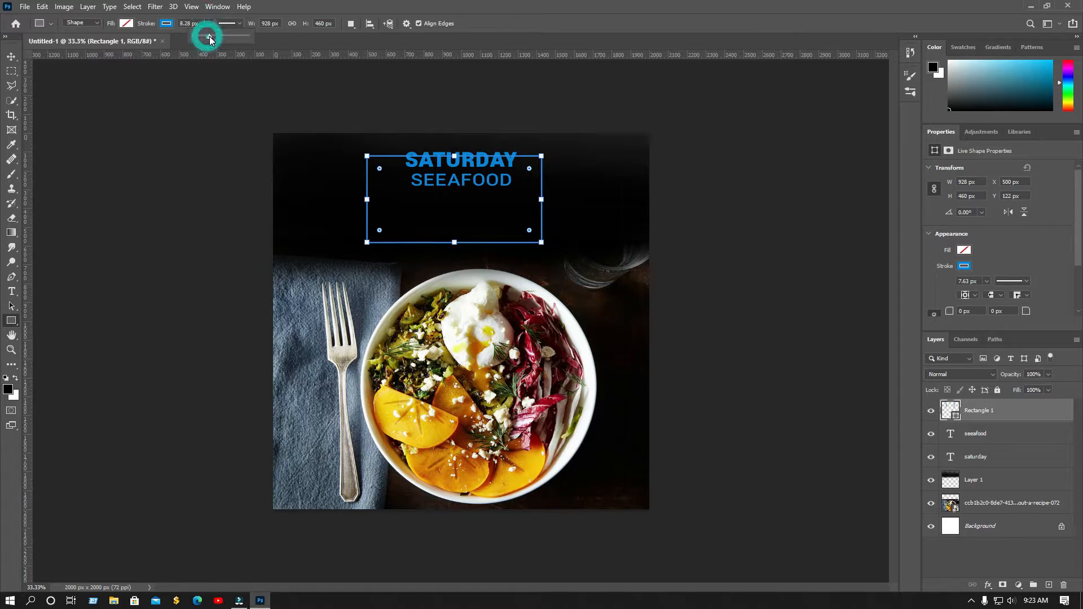
drag(209, 36, 211, 36)
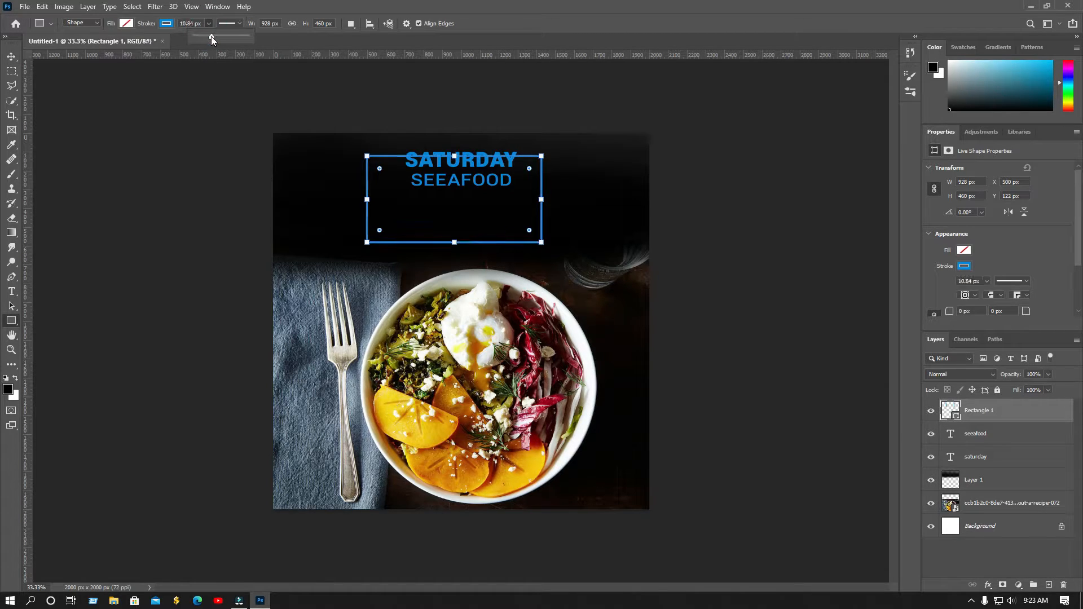
click(10, 59)
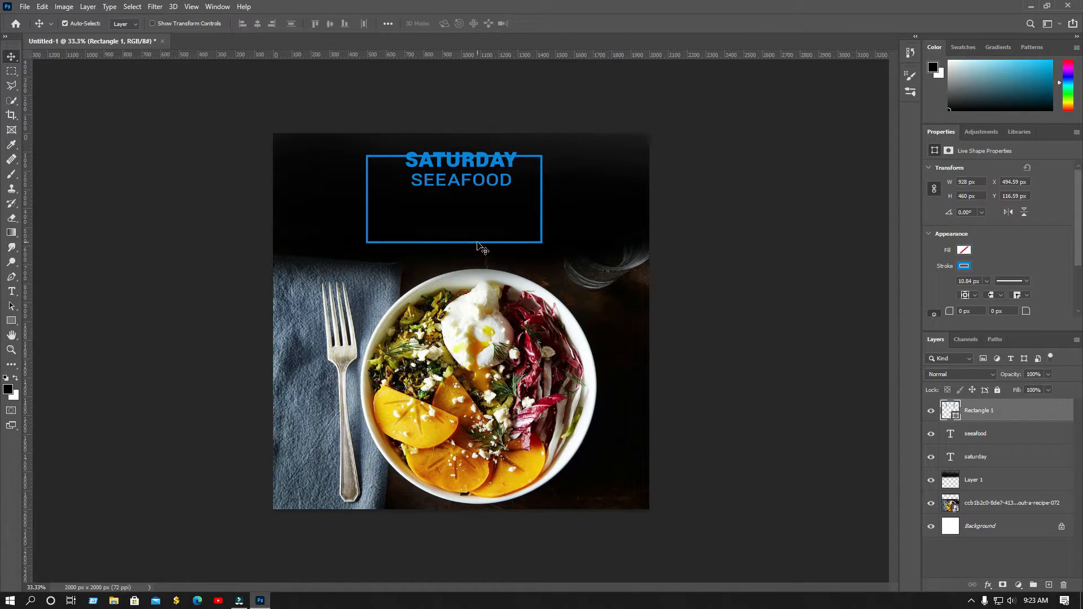
drag(469, 244, 476, 240)
key(Down)
key(Down)
key(Down)
key(Down)
key(Down)
key(Down)
key(Down)
key(Down)
key(shift+Down)
key(shift+Down)
key(shift+Down)
key(shift+Down)
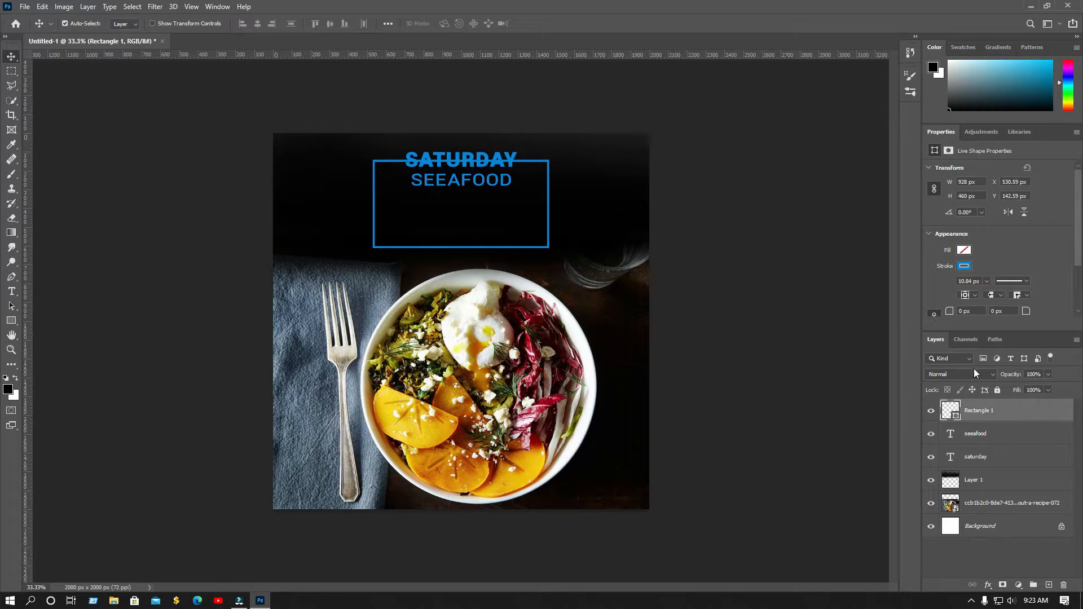
click(1003, 585)
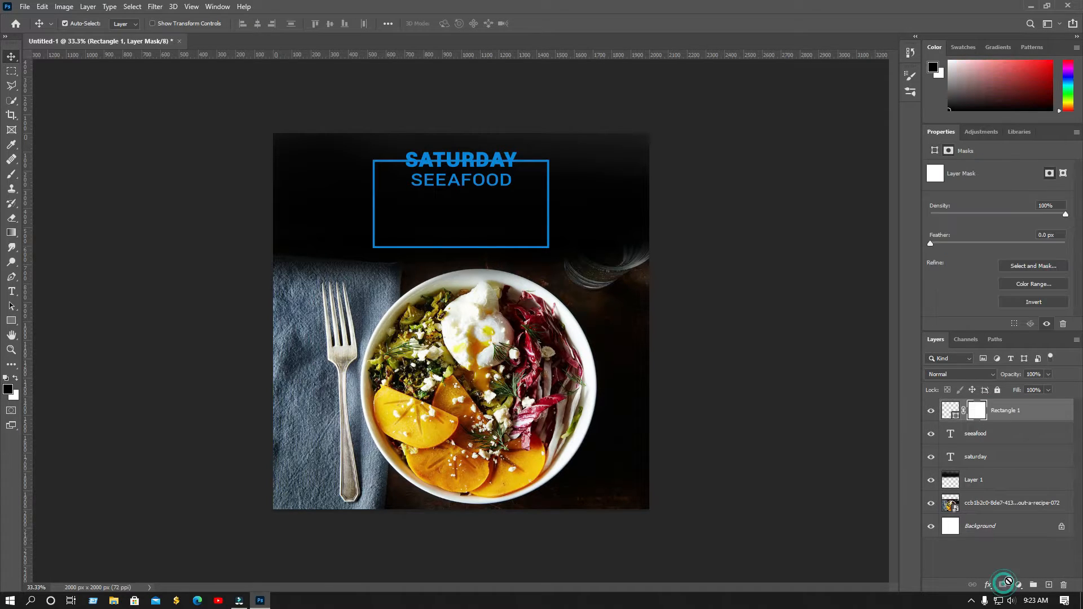
Paint black on Rectangle 1's mask with a 600 px brush over the top edge behind SATURDAY
click(12, 174)
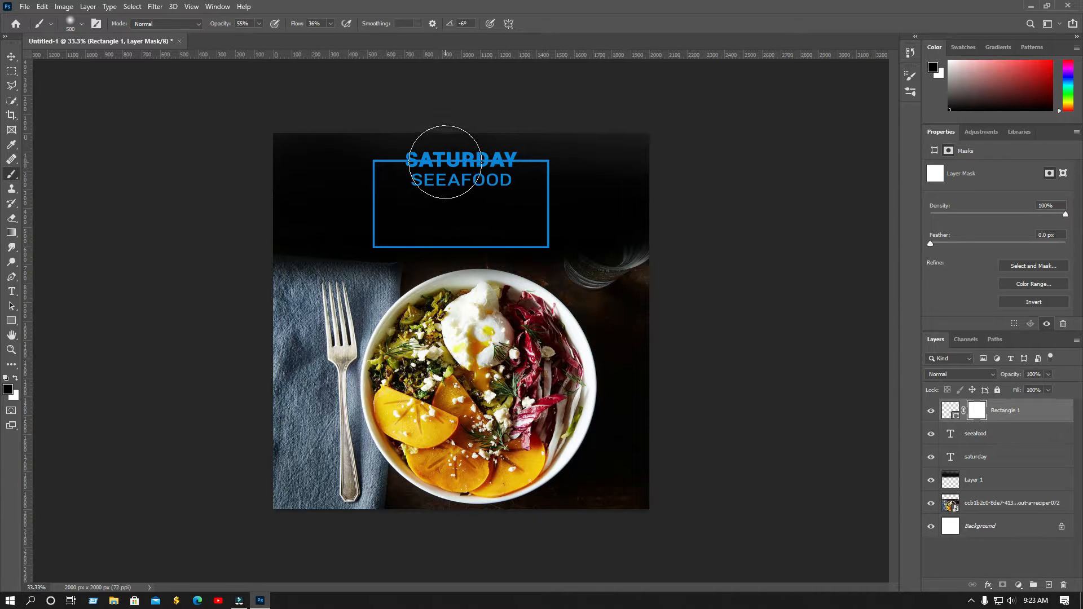
key(bracketright)
key(bracketright)
key(bracketright)
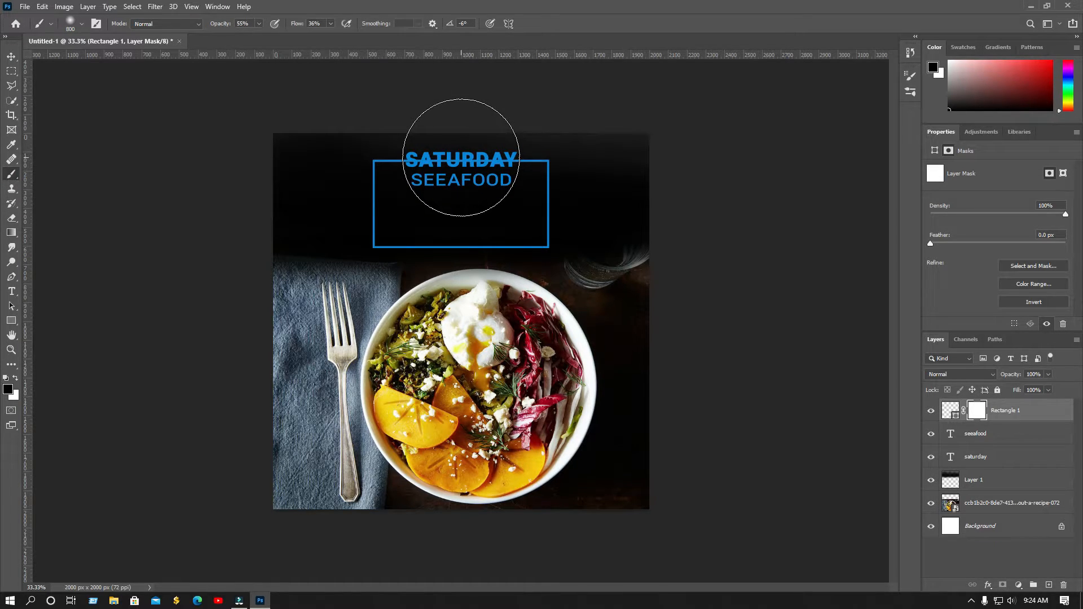
click(461, 157)
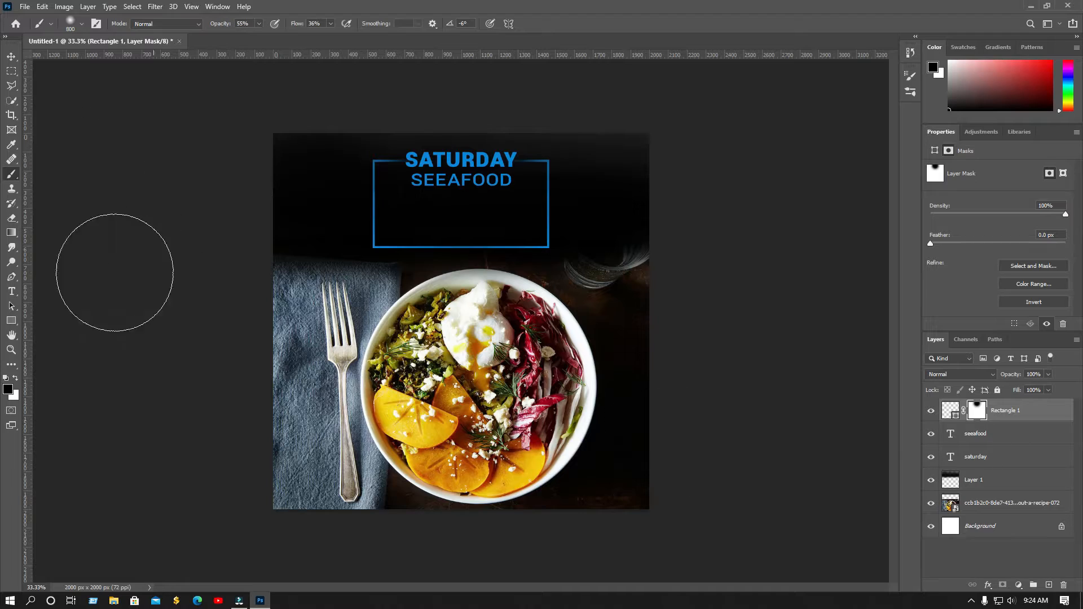
click(12, 57)
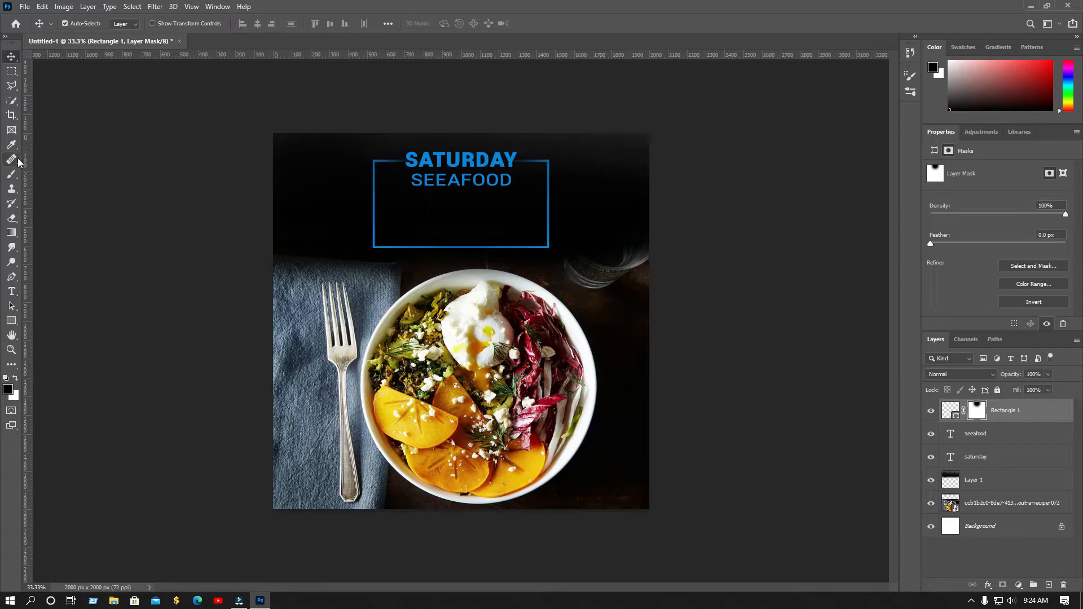
click(12, 291)
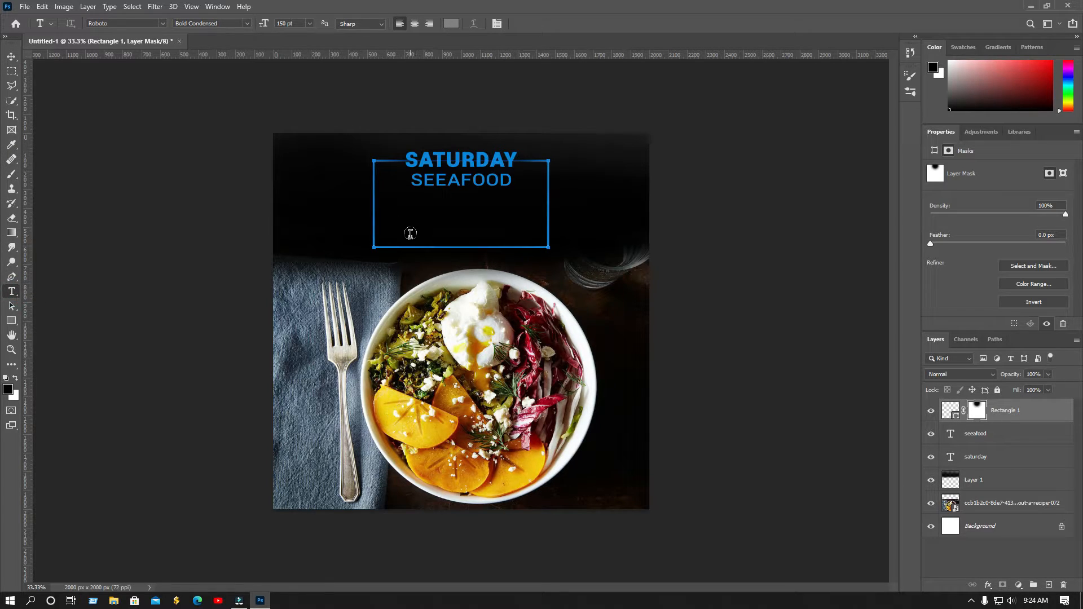
Add a SPECIAL NIGHT text line to the poster
click(419, 215)
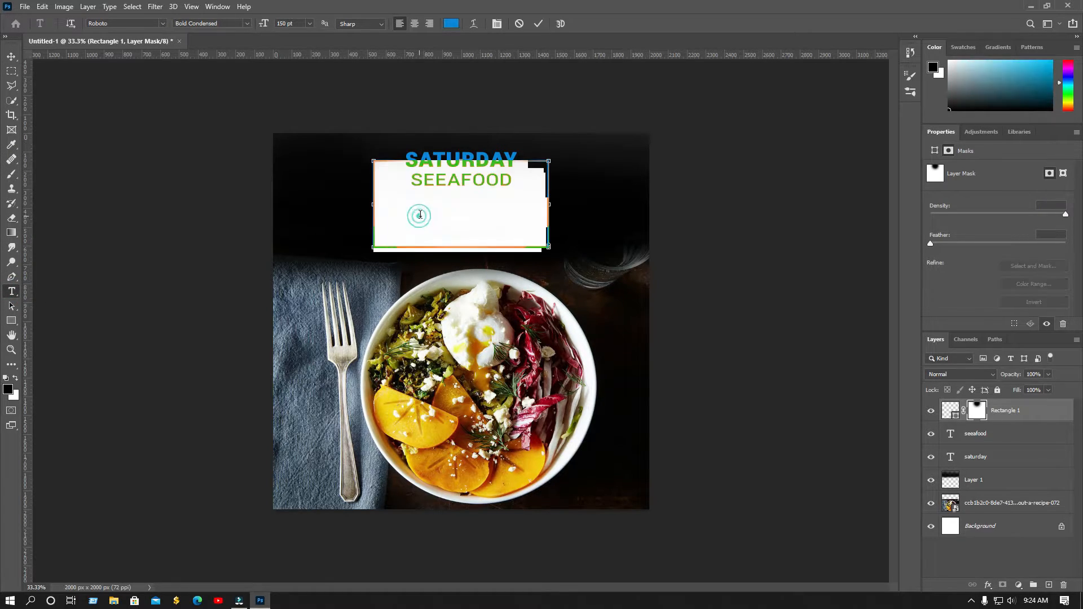
click(519, 25)
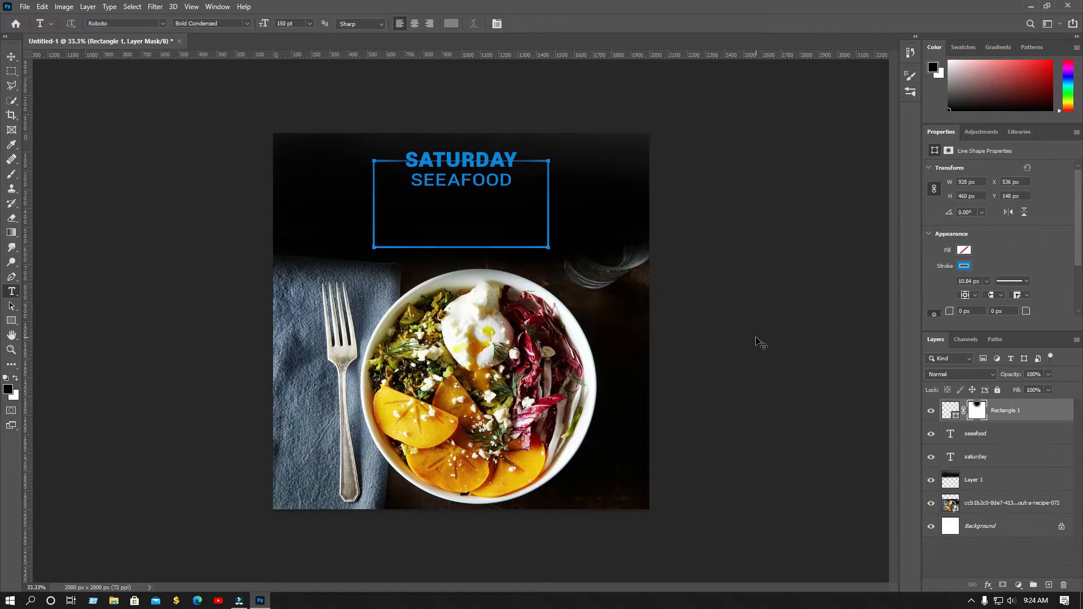
click(305, 199)
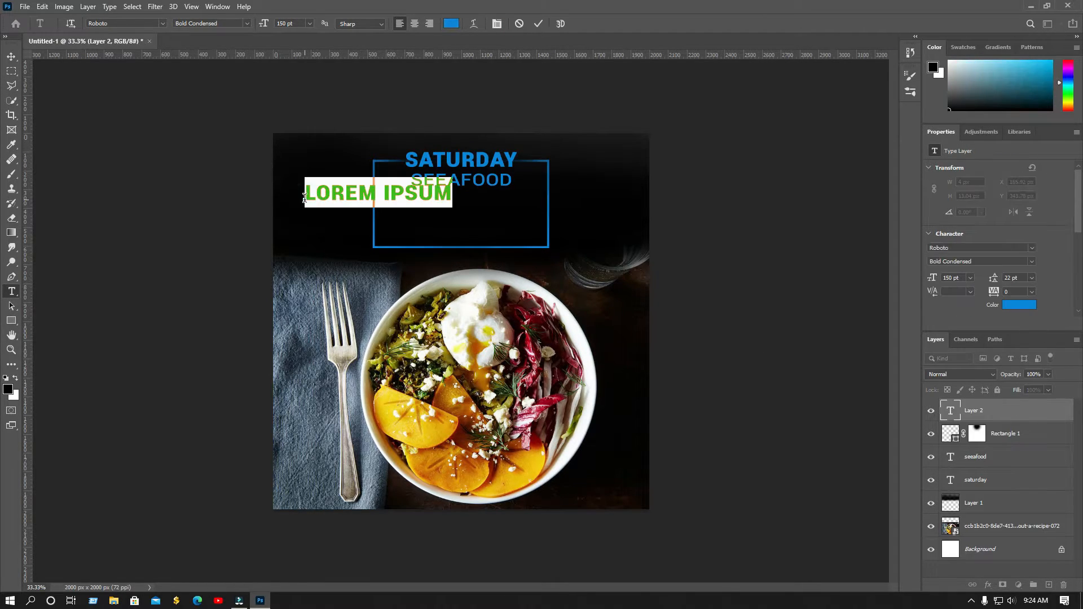
text(SP)
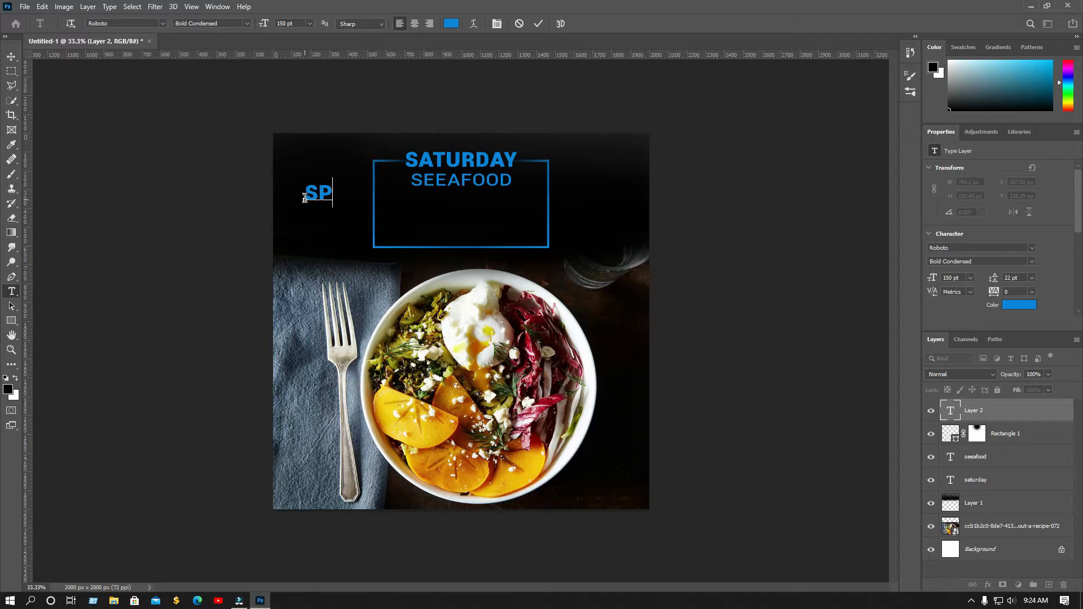
text(ECIAL)
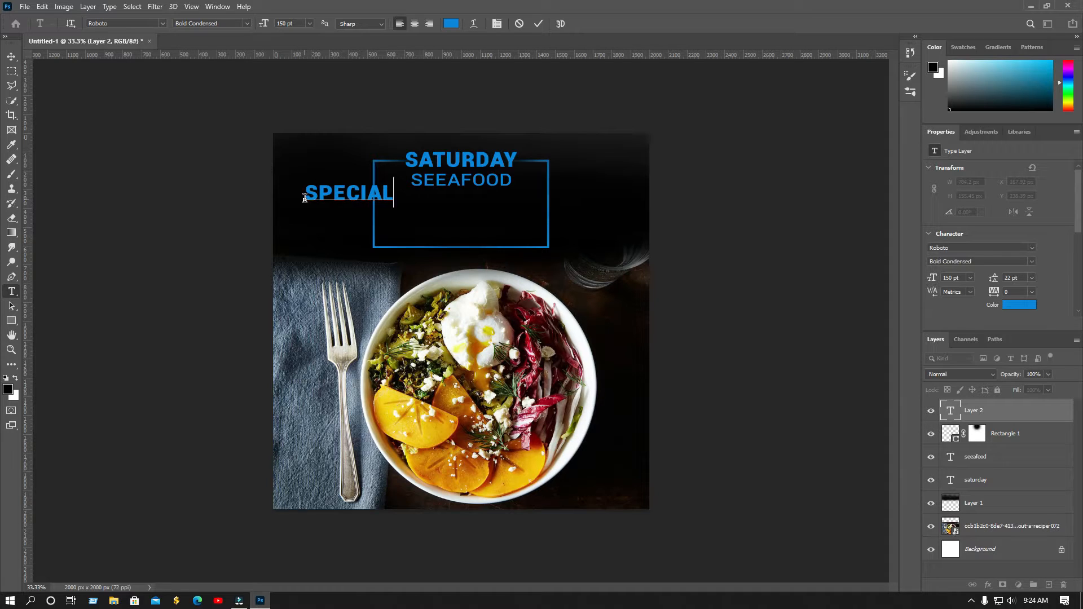
text( NIGHT)
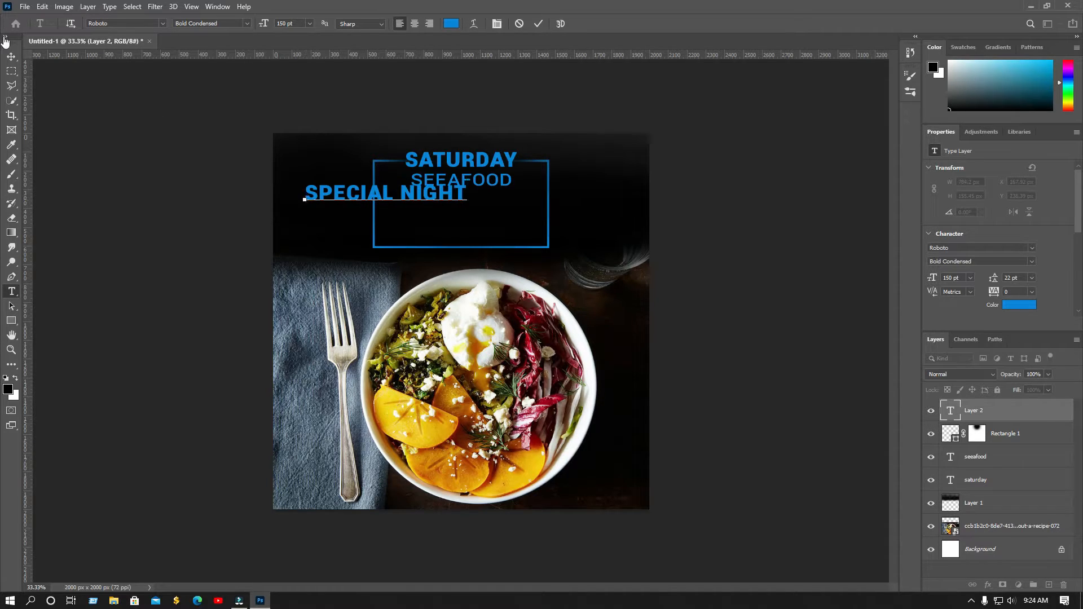
click(12, 57)
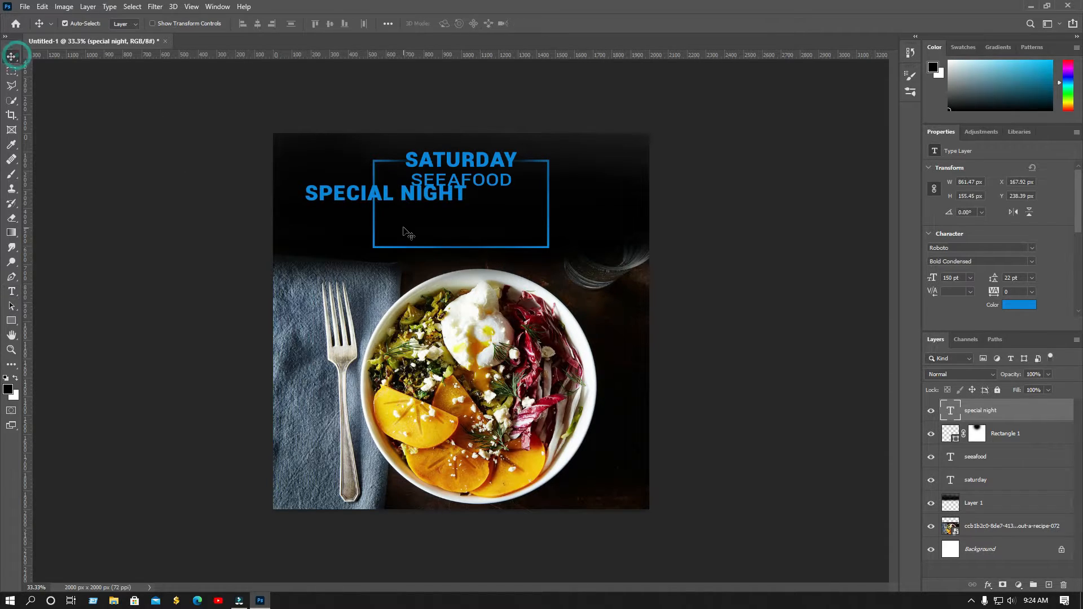
Set SPECIAL NIGHT to Thin 72 pt and centre it inside the frame below SEAFOOD
click(1034, 263)
click(970, 301)
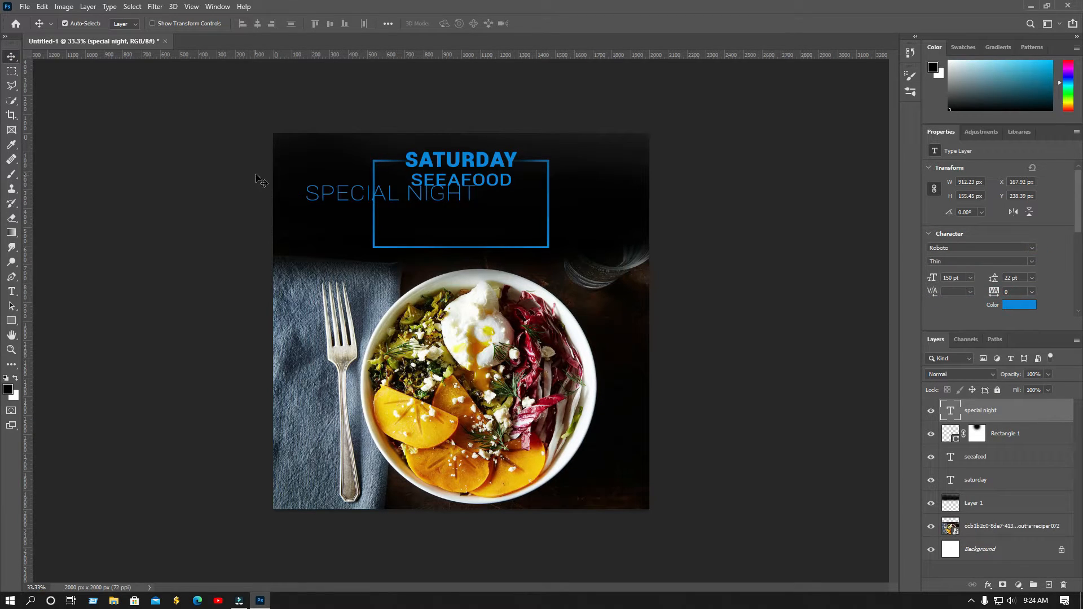
click(961, 278)
click(970, 277)
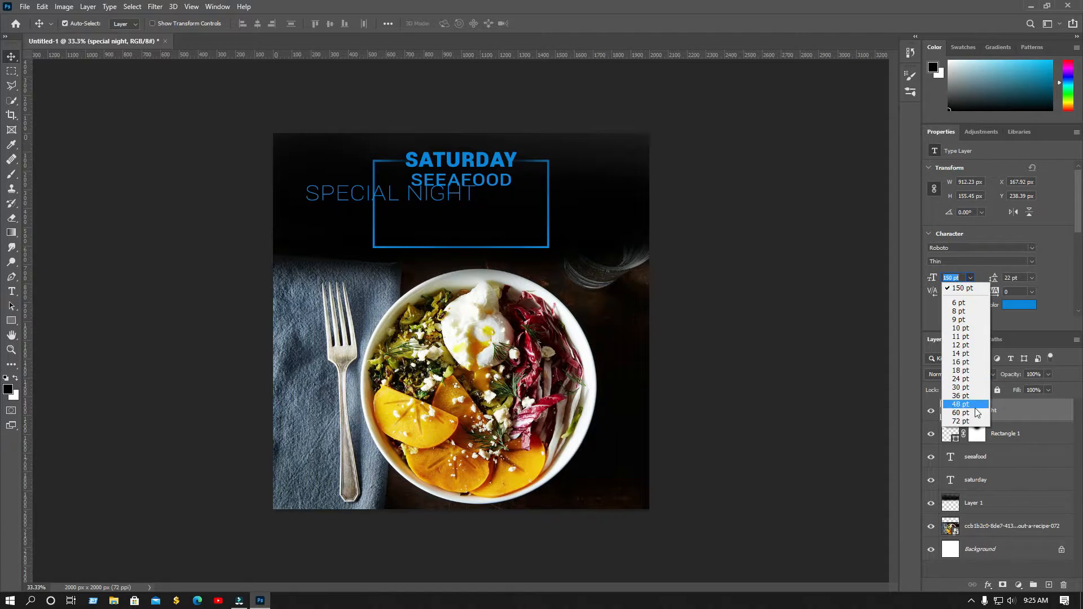
click(966, 411)
drag(337, 204, 457, 224)
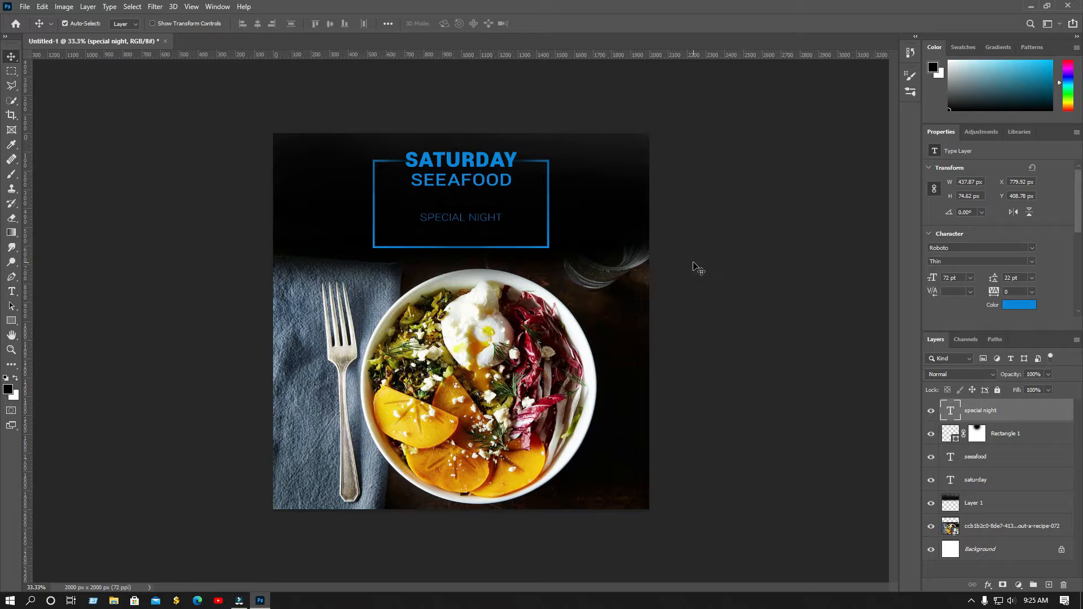
key(Up)
key(Up)
key(Up)
key(Up)
key(Up)
key(Up)
key(Up)
key(Up)
key(Up)
key(Up)
key(Up)
key(Up)
key(Up)
key(Up)
key(Up)
key(Up)
key(Up)
key(Up)
key(Up)
key(Up)
key(Up)
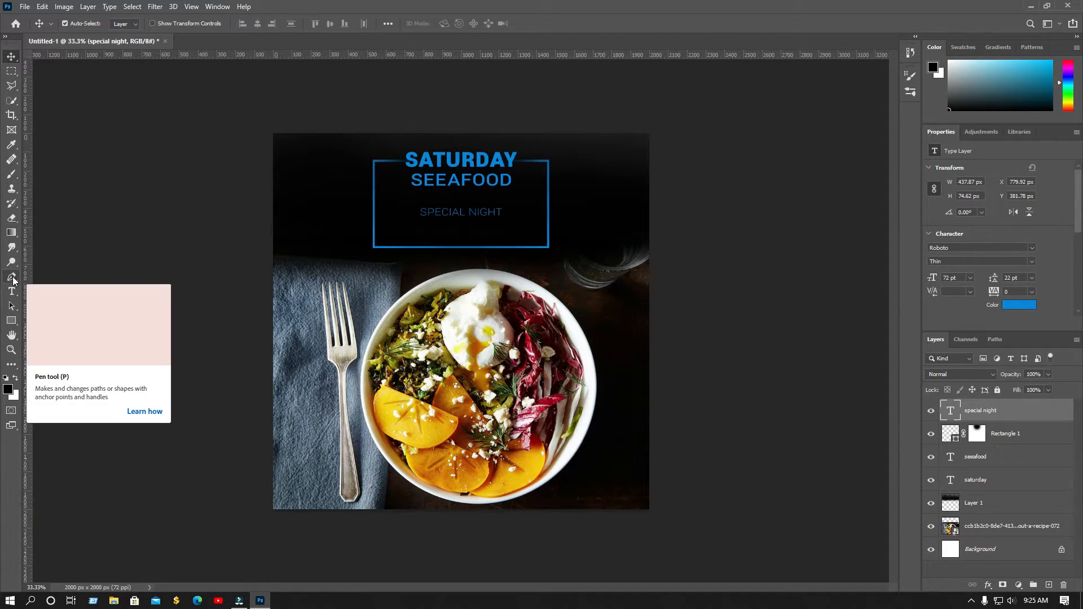
Draw a short blue line with the Pen tool to the left of SPECIAL NIGHT
key(p)
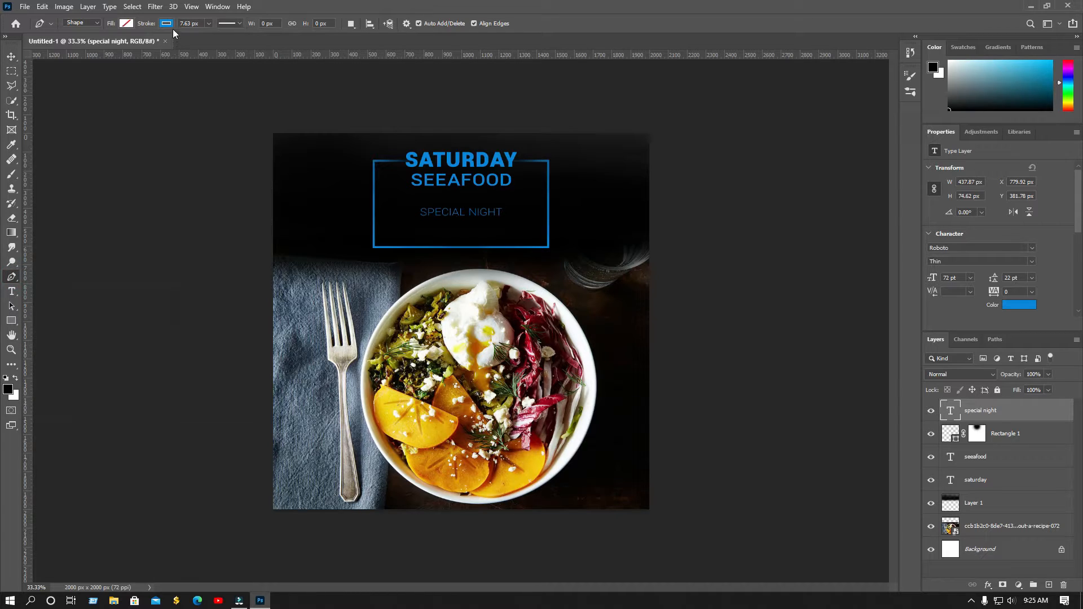
click(394, 215)
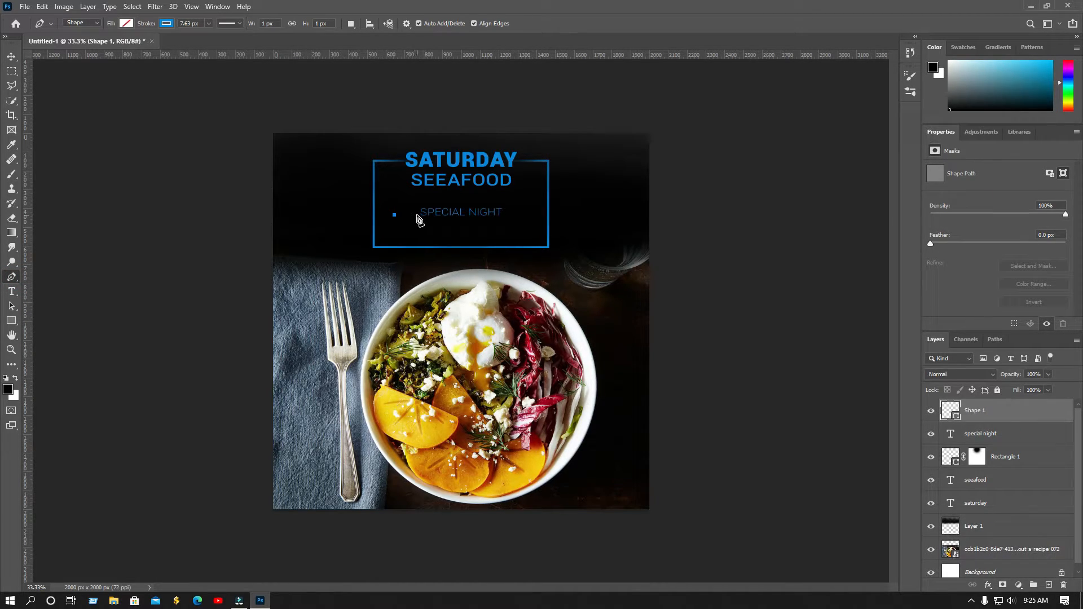
click(418, 215)
click(507, 217)
key(Return)
click(504, 214)
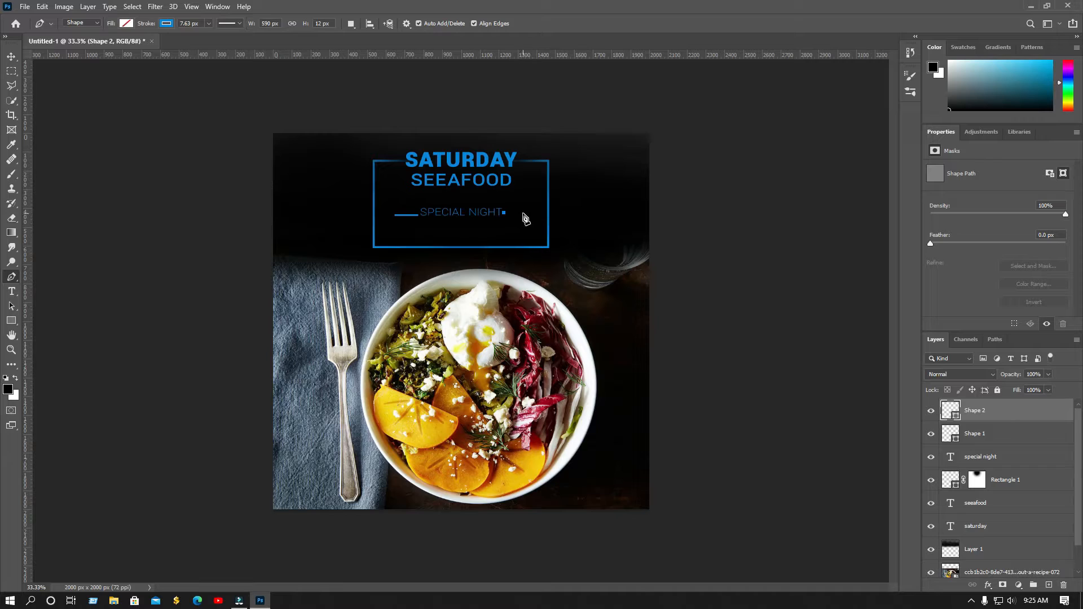
key(ctrl+z)
Level the line with the text, then duplicate it with Ctrl+J onto the right side
click(11, 57)
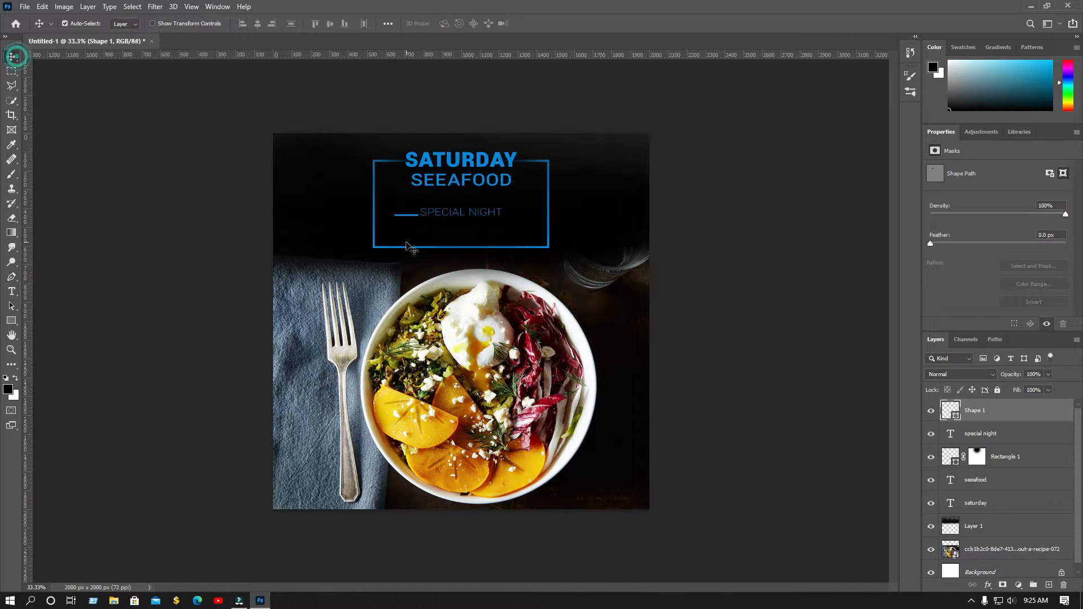
drag(412, 215, 411, 212)
key(Up)
key(Up)
key(Down)
key(Down)
key(ctrl+j)
drag(411, 216, 522, 215)
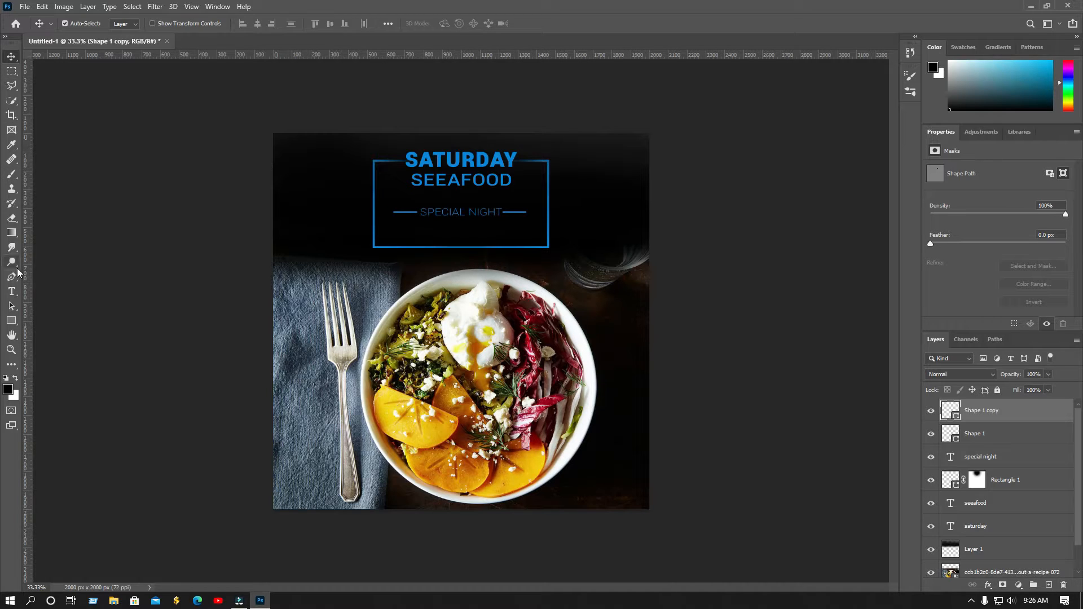
click(12, 321)
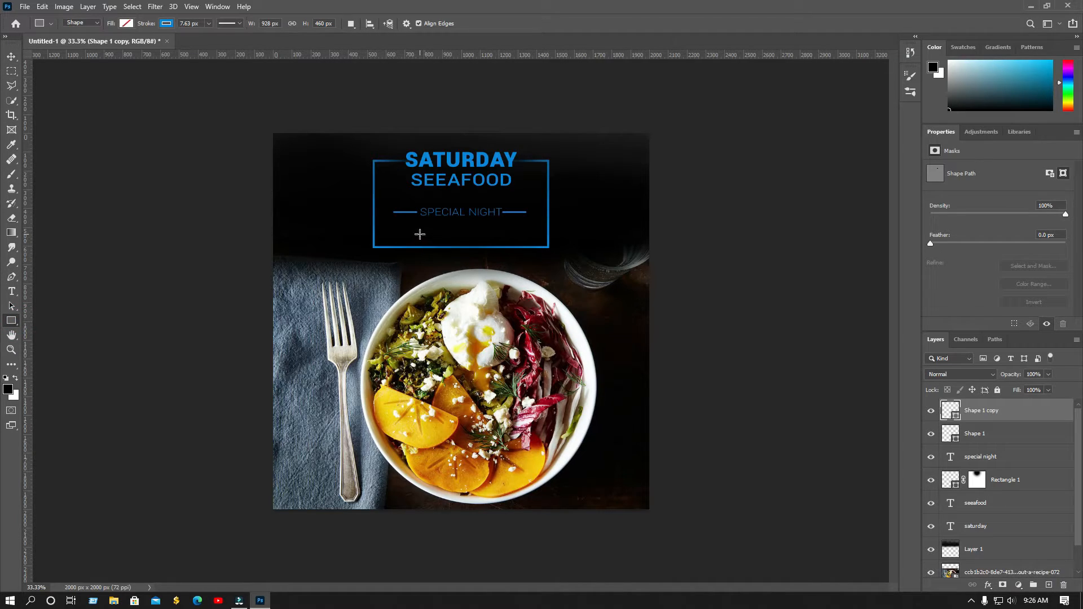
Draw a blue-filled 469×136 px rectangle centred across the frame's bottom edge below SPECIAL NIGHT
drag(421, 237, 507, 260)
click(134, 24)
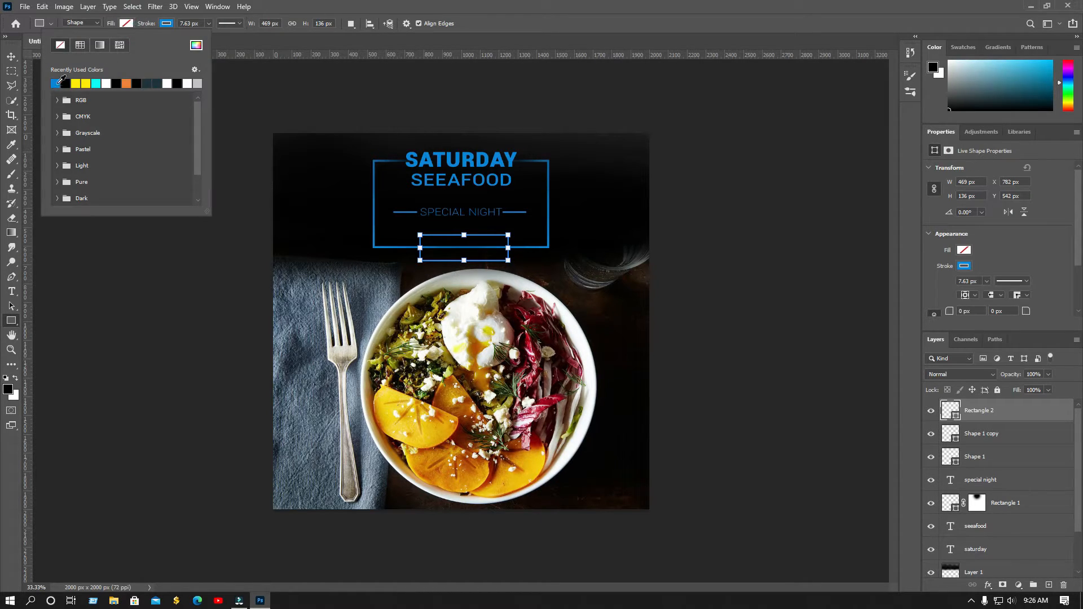
click(55, 84)
click(12, 57)
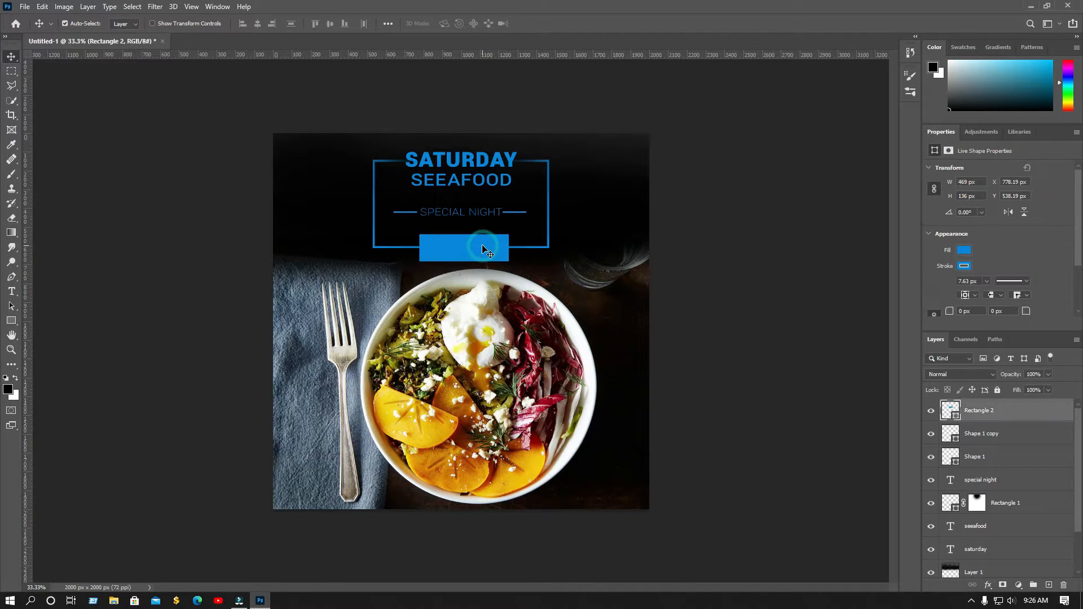
drag(484, 242, 482, 240)
key(Up)
key(Up)
key(Up)
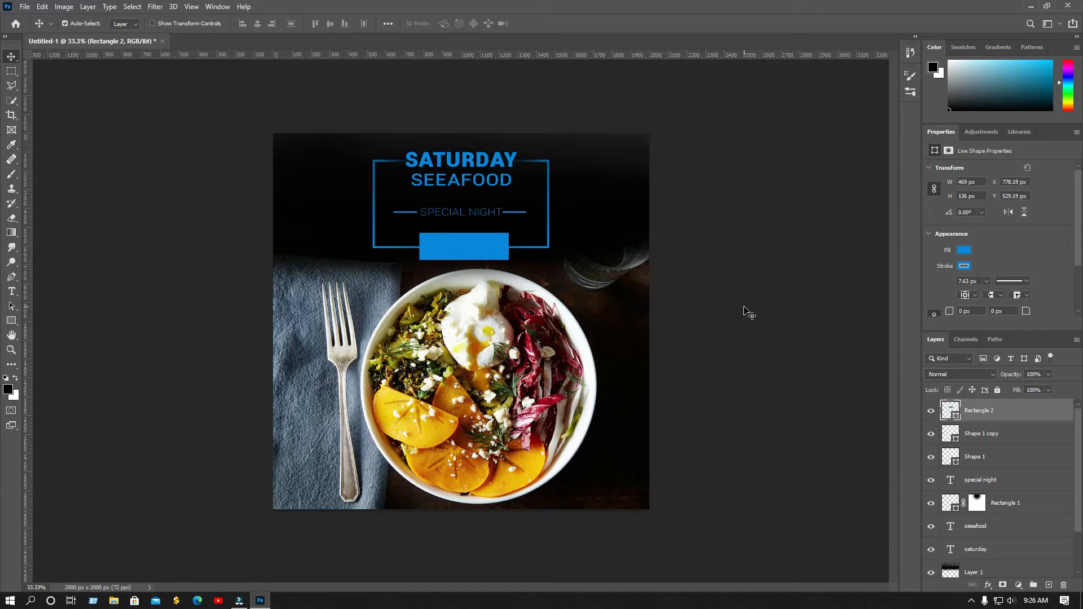
click(11, 291)
Add the SPECIAL OFFER text and colour it white
click(295, 293)
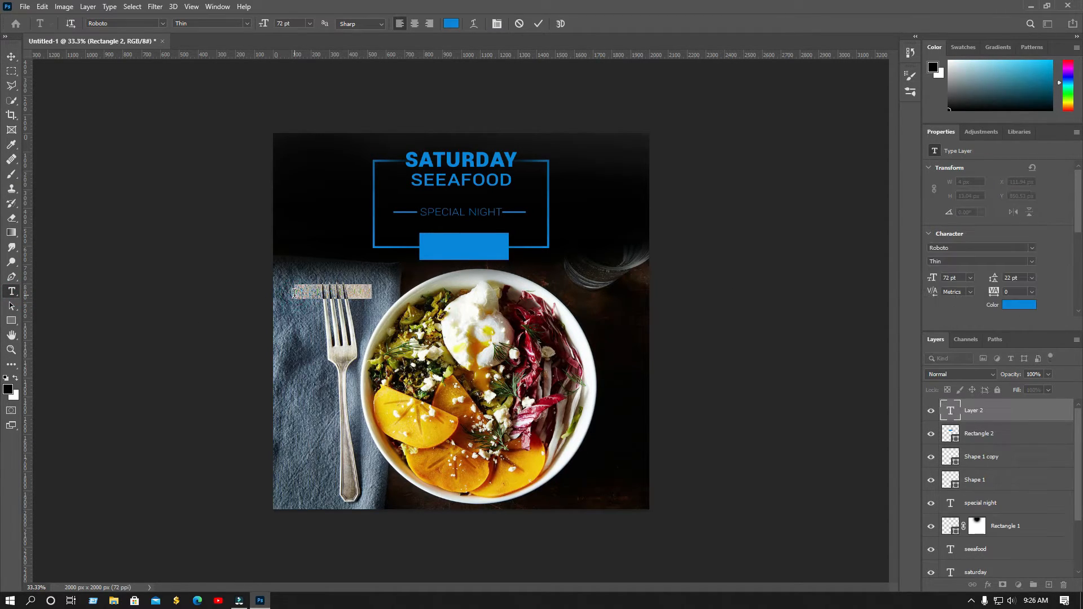
click(295, 292)
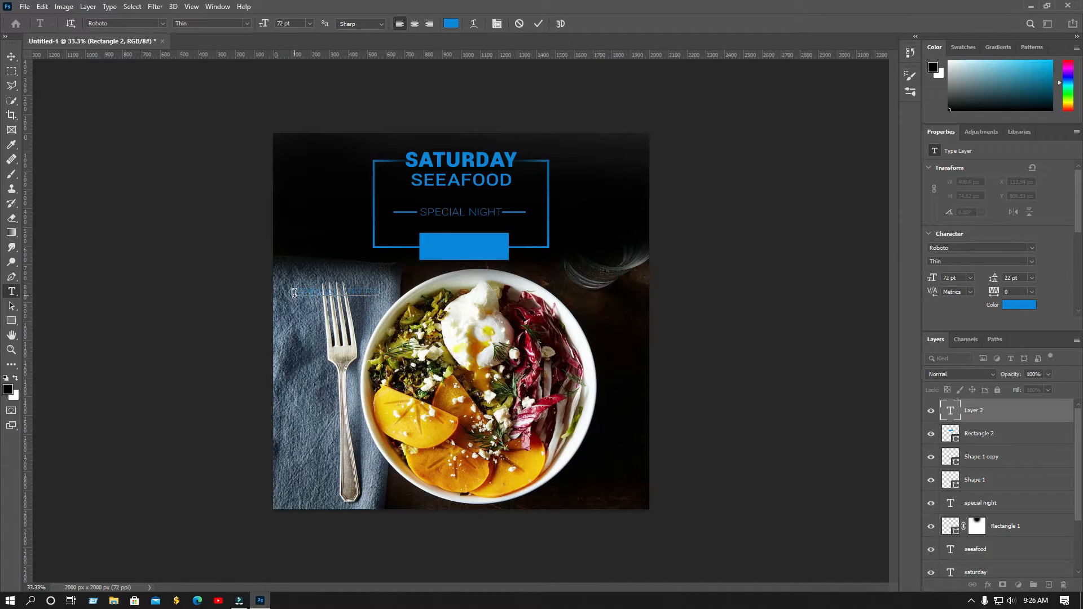
click(11, 56)
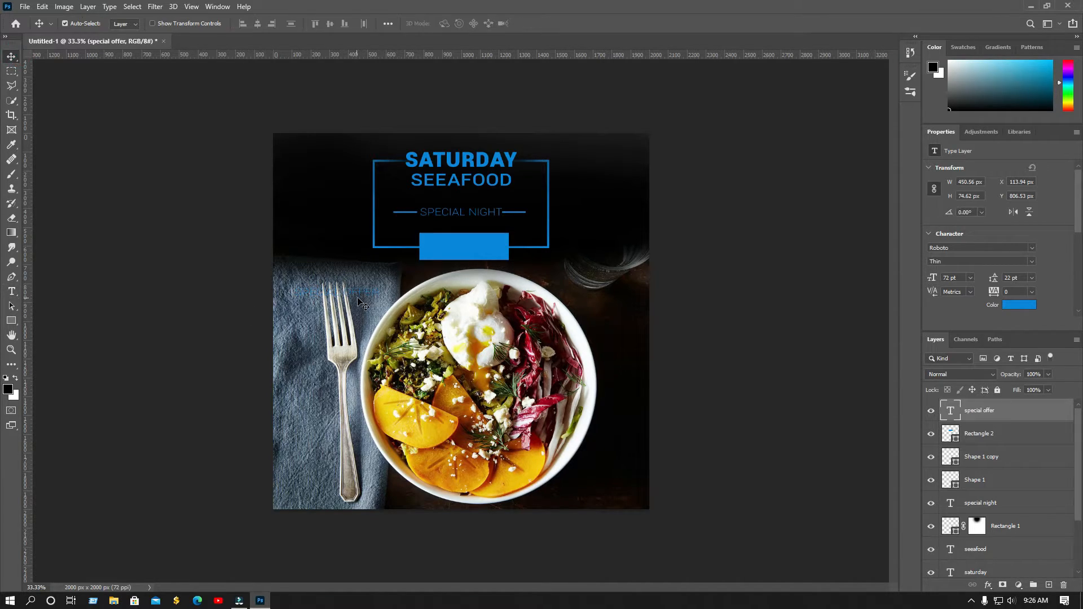
click(1021, 306)
drag(788, 322, 588, 190)
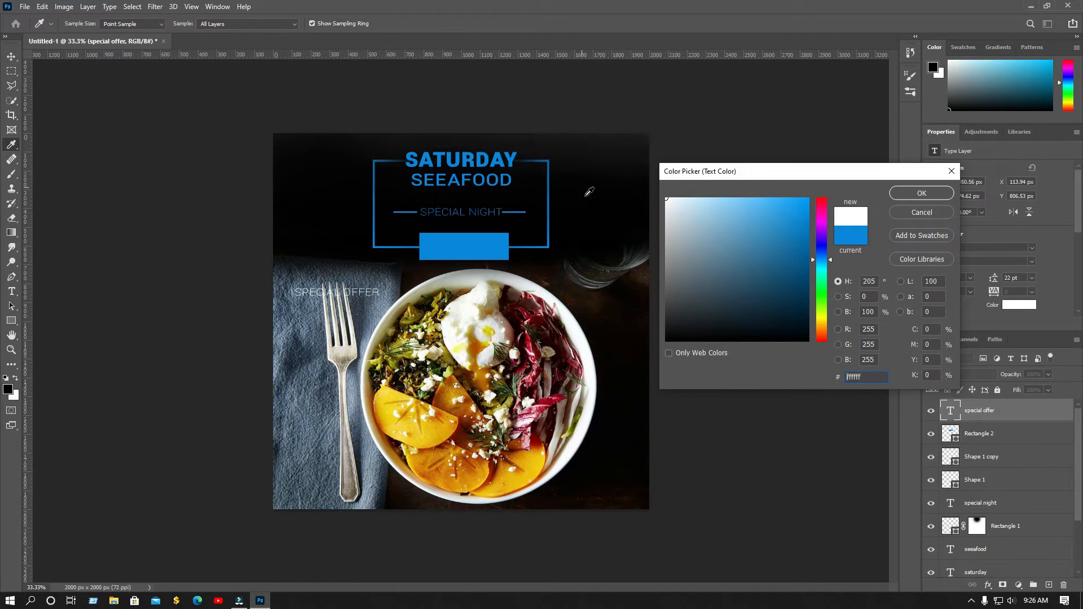
click(931, 194)
Place SPECIAL OFFER centred on the blue box in Roboto Bold Condensed
drag(367, 297, 493, 252)
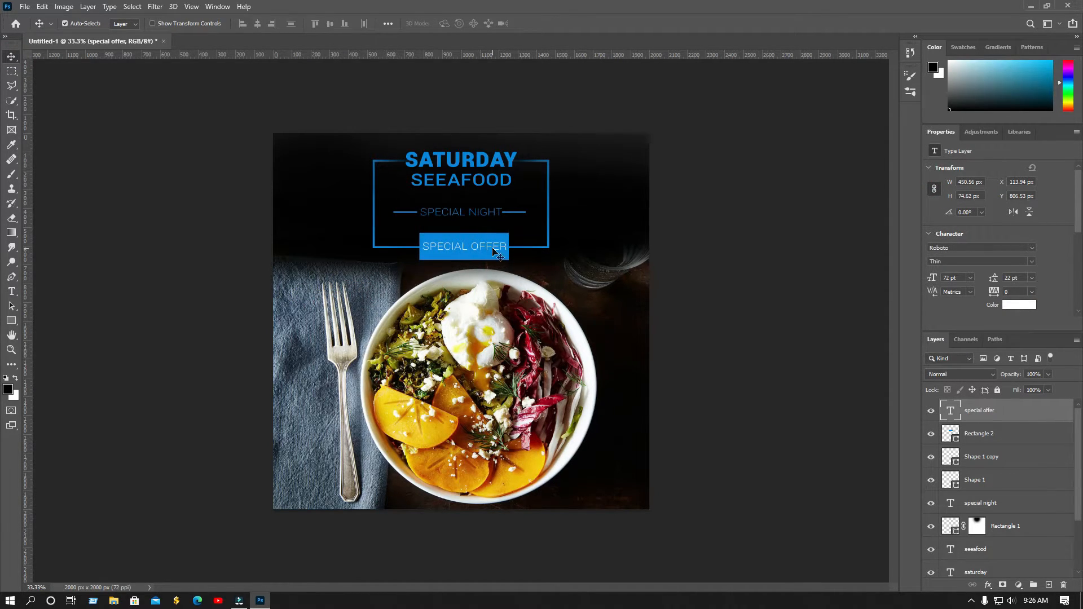
click(970, 262)
click(960, 281)
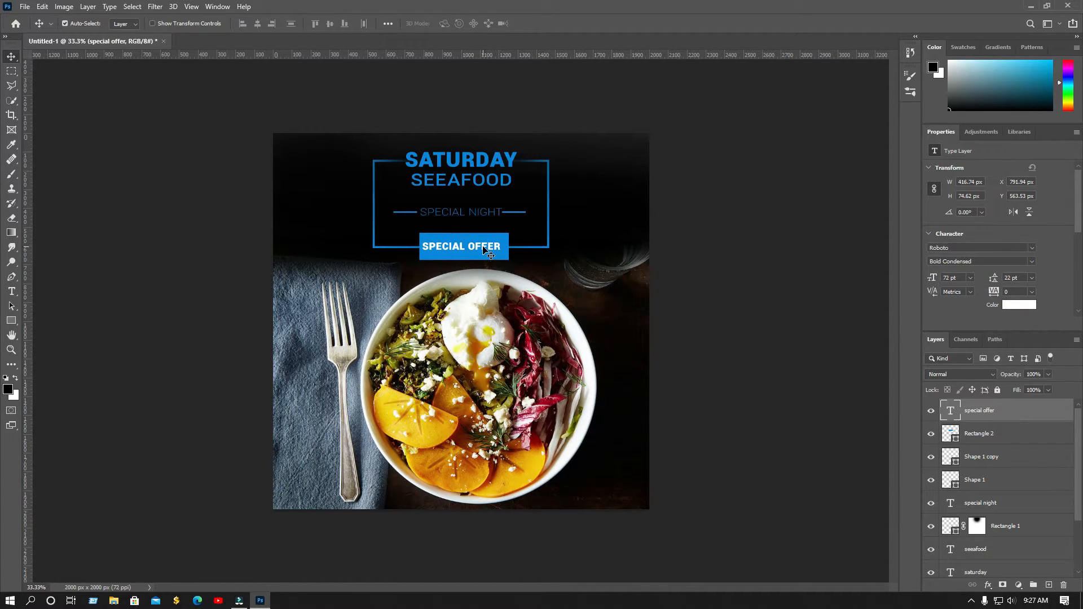
drag(485, 251, 486, 251)
key(Down)
key(Down)
key(Down)
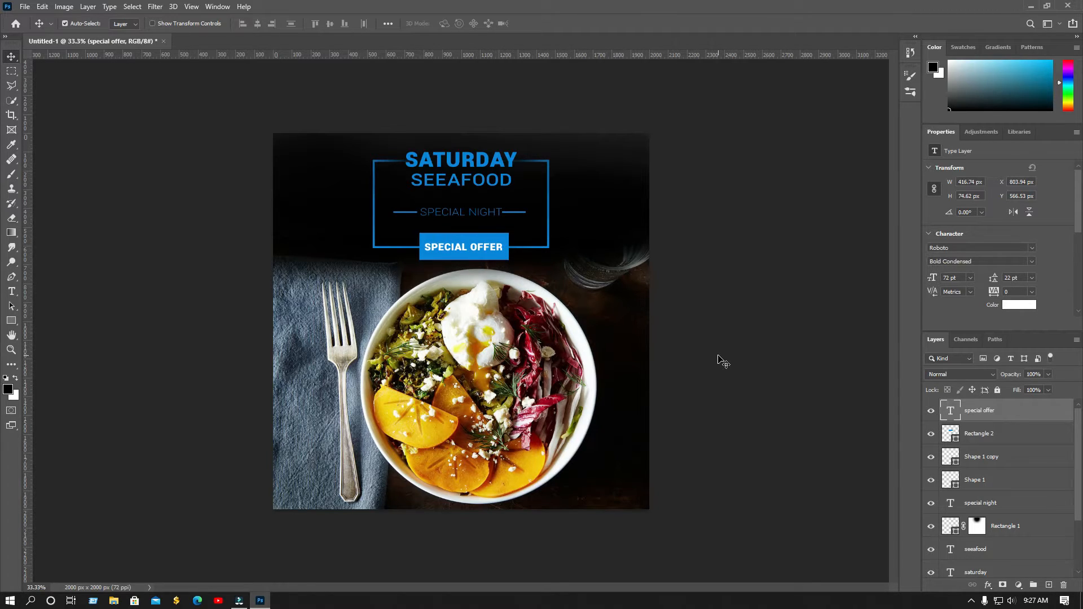
Shorten the blue frame by raising its bottom edge with Free Transform
click(547, 246)
key(ctrl+t)
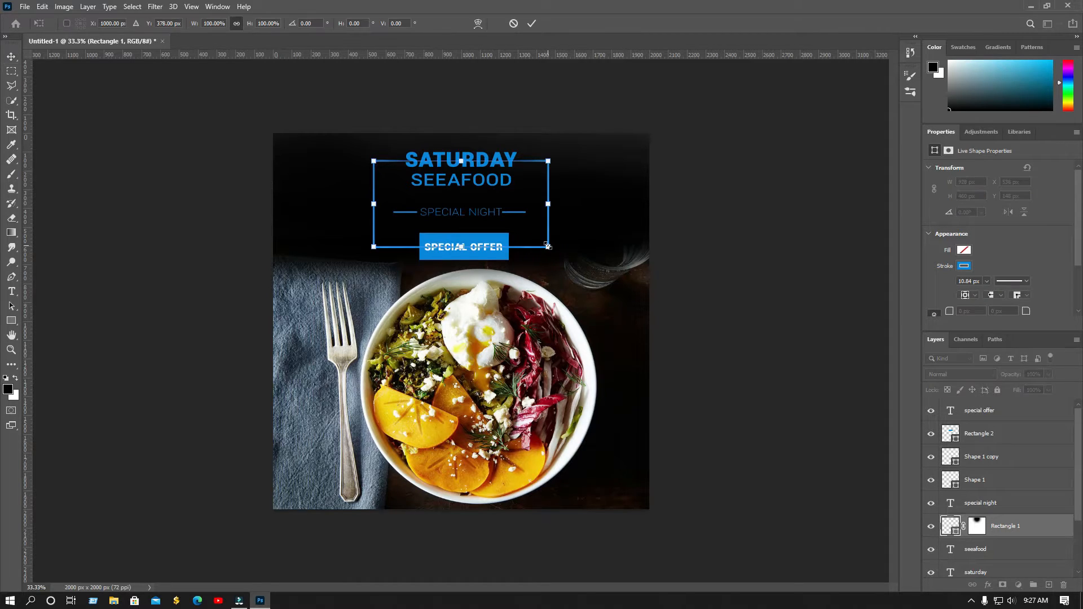
drag(458, 248, 458, 235)
click(532, 23)
Move the SPECIAL OFFER text and its blue box up onto the frame's edge
click(459, 246)
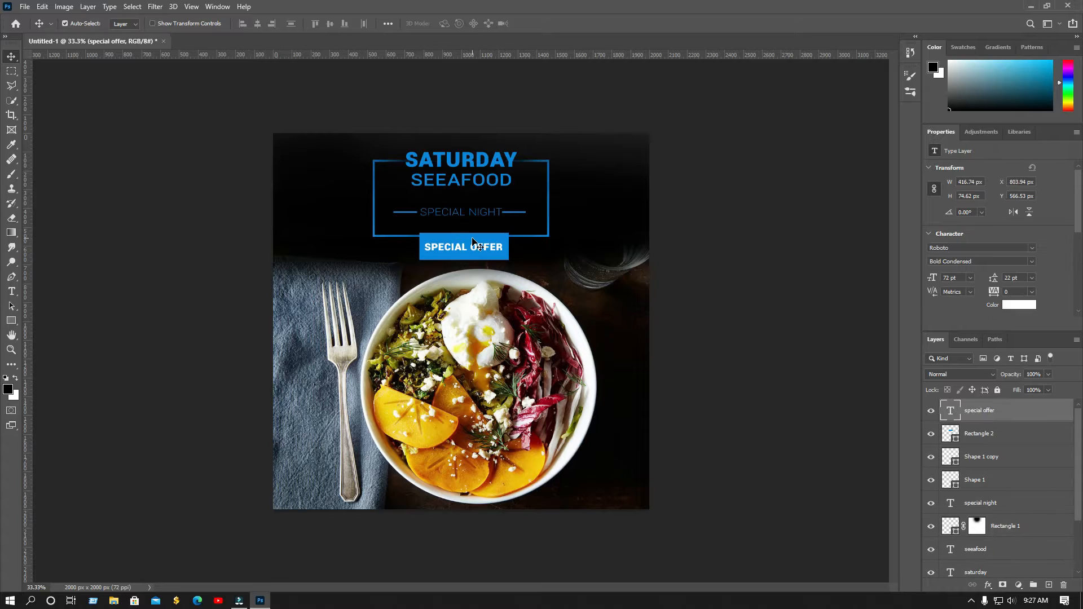
shift+click(473, 241)
key(shift+Up)
key(shift+Up)
key(shift+Up)
key(shift+Up)
key(shift+Up)
key(shift+Up)
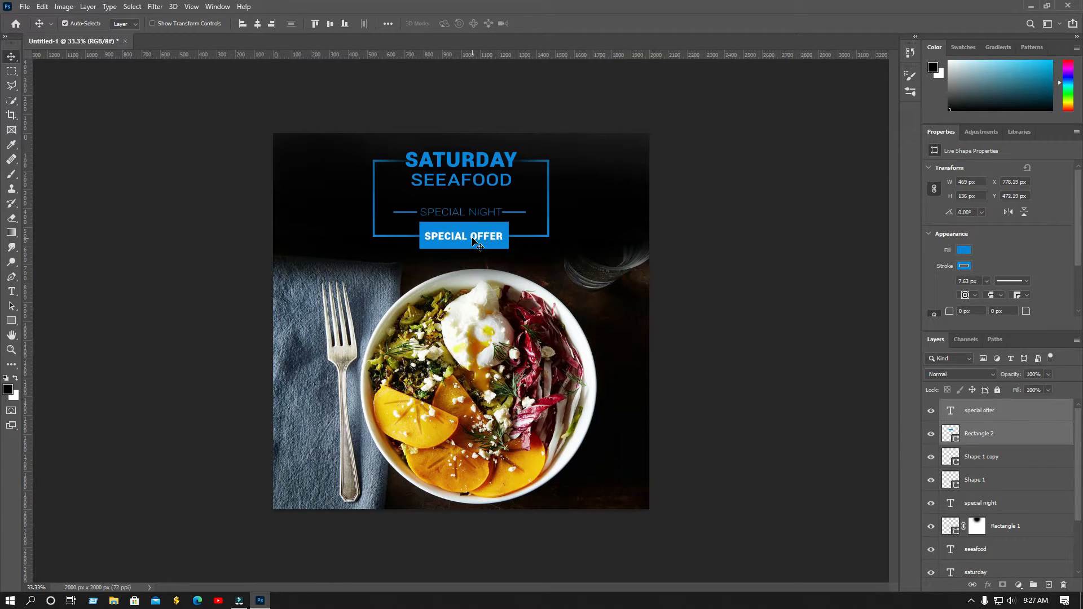
Move the special night text and its two side lines up
click(808, 438)
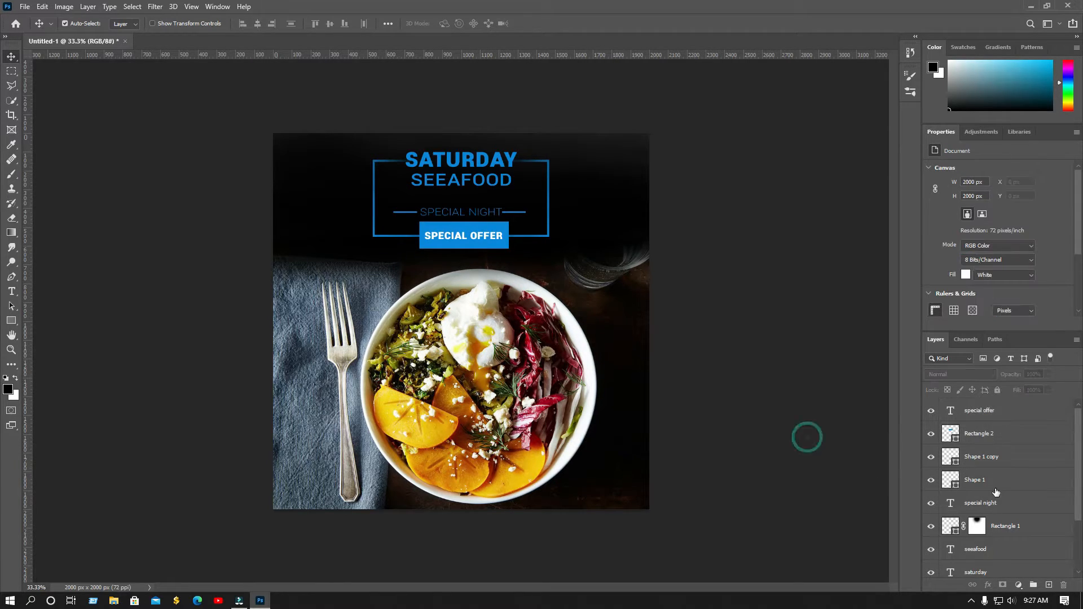
click(993, 500)
shift+click(990, 459)
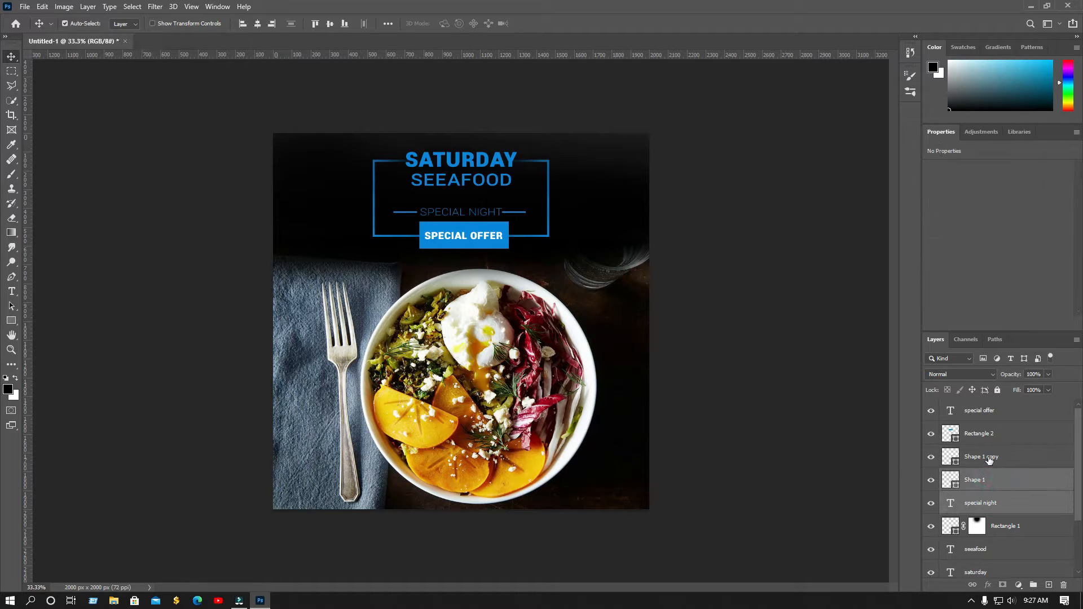
key(ctrl+t)
key(Up)
key(Up)
key(Up)
key(Up)
key(Up)
key(Up)
key(Up)
key(Up)
key(Up)
key(Up)
key(Up)
key(Up)
key(Up)
key(Up)
key(Up)
key(Up)
key(Up)
key(Up)
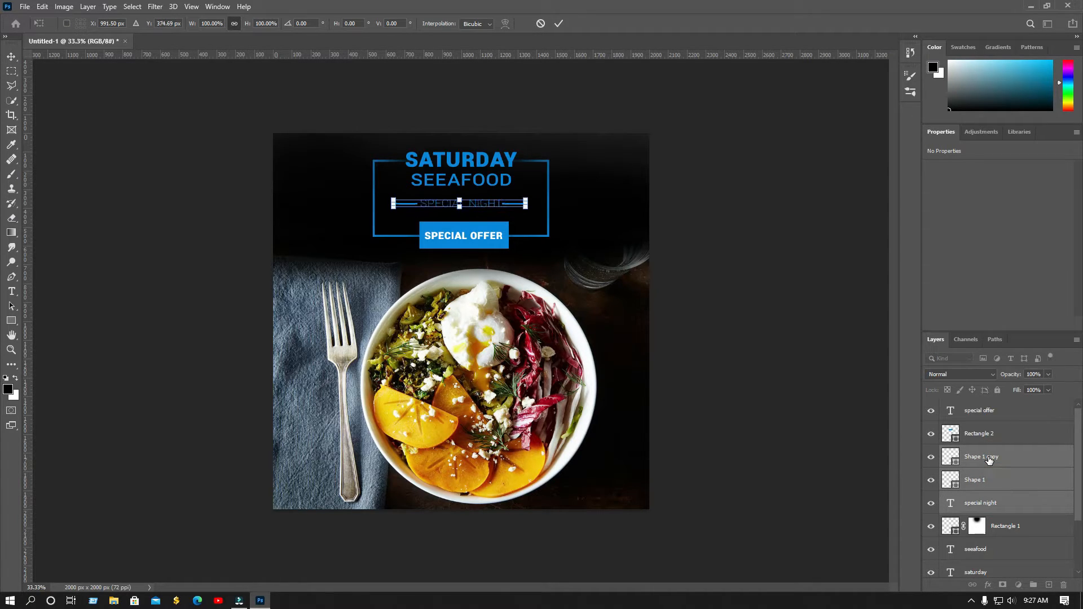
click(559, 23)
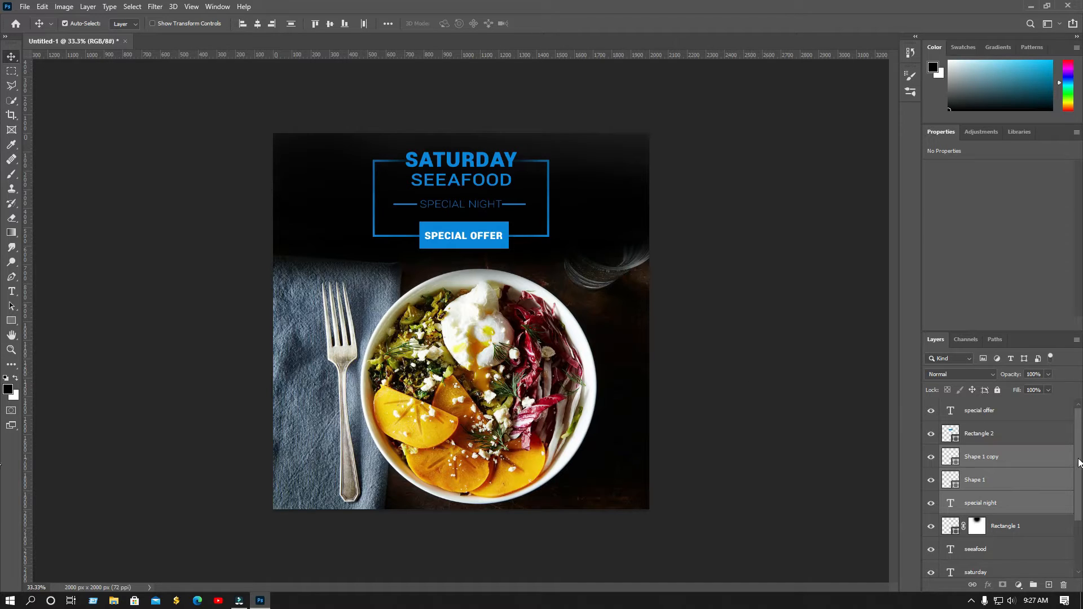
Reposition the whole title group, down to SATURDAY, as one block
click(992, 413)
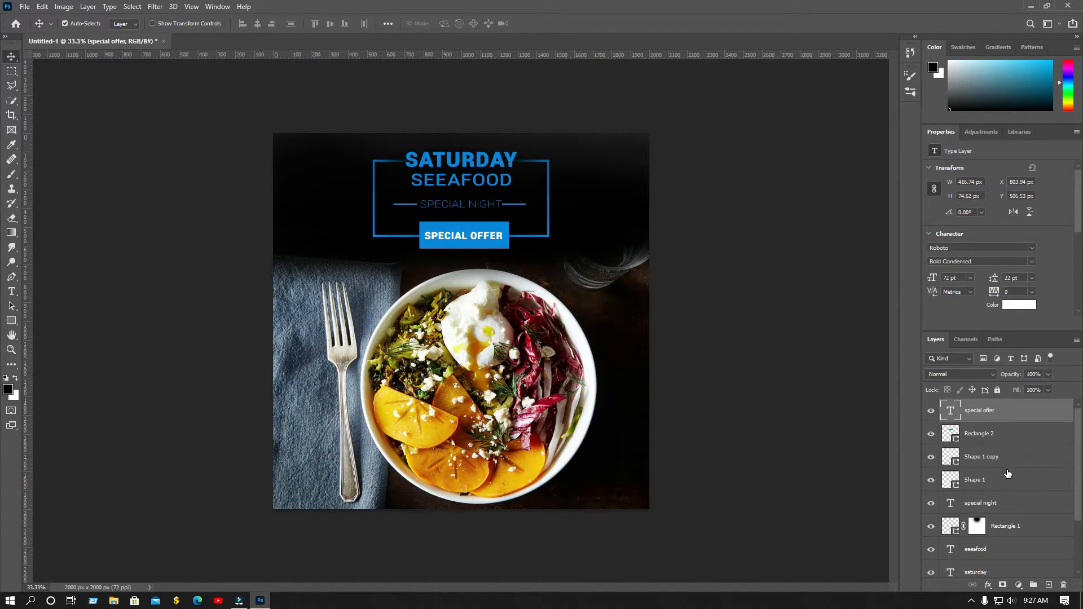
scroll(1008, 474, down, 3)
shift+click(1007, 509)
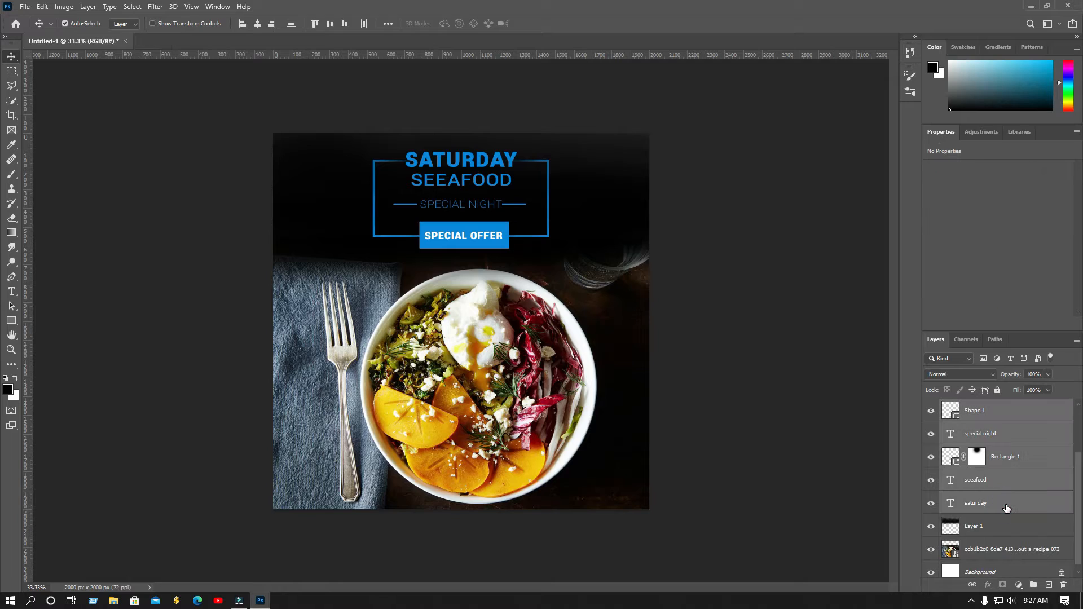
key(ctrl+t)
key(Up)
key(Up)
key(Up)
key(Up)
key(Up)
key(Up)
key(Up)
key(Up)
key(Up)
key(Up)
key(Up)
key(Up)
key(Up)
key(Up)
key(Up)
key(Up)
key(Up)
key(Up)
key(Up)
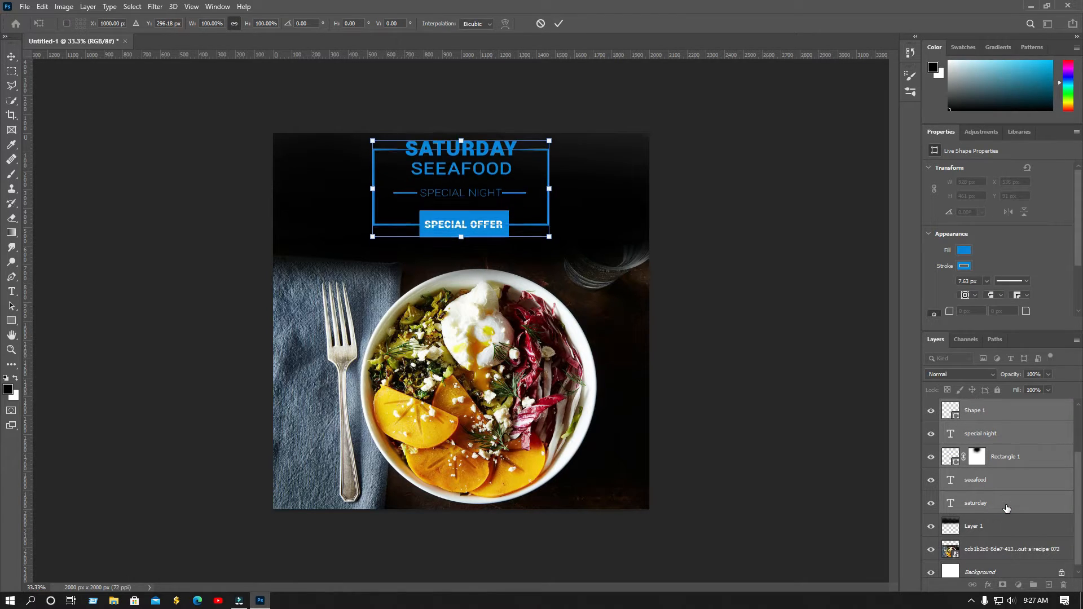
key(Down)
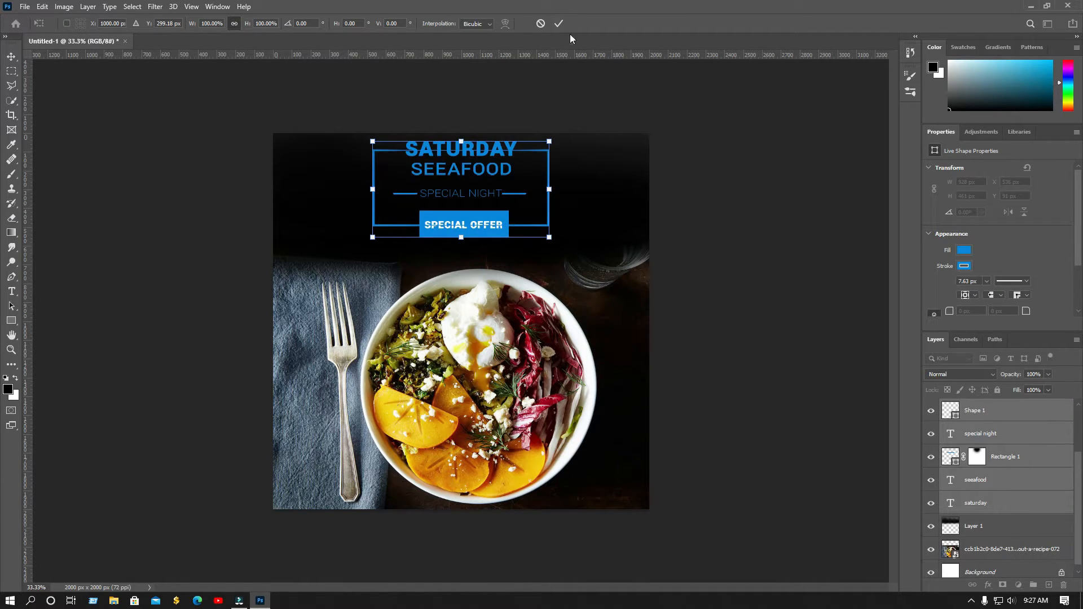
click(559, 23)
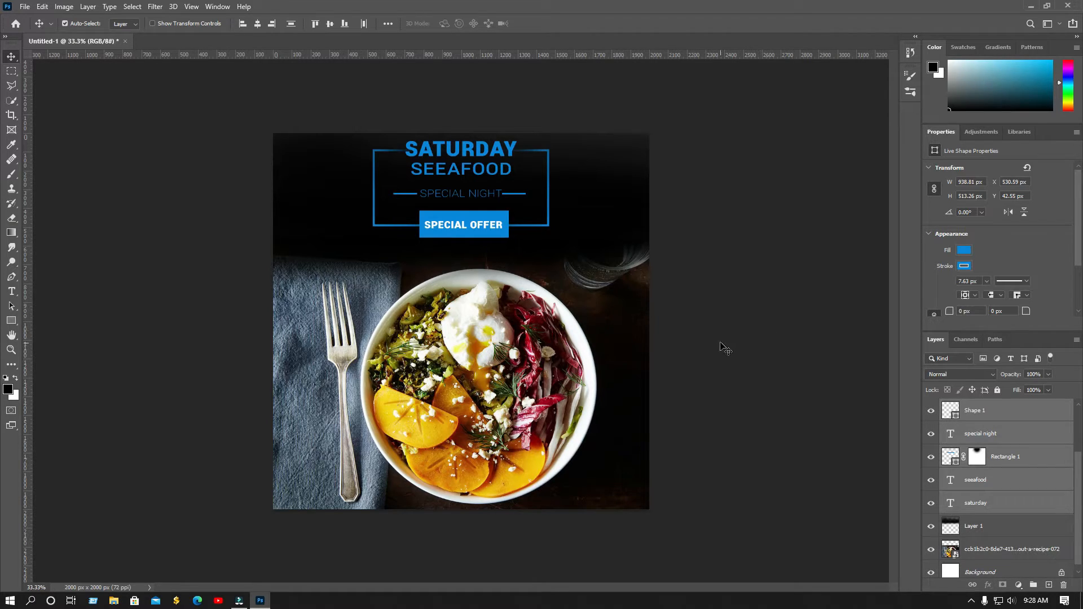
Move the bowl photo slightly lower
click(493, 392)
key(Down)
key(Down)
key(Down)
key(Down)
key(Down)
key(Down)
key(Down)
key(Down)
key(Down)
key(Down)
key(Down)
key(Down)
key(Down)
key(Down)
key(Down)
key(Down)
key(Down)
key(Down)
key(Down)
key(Down)
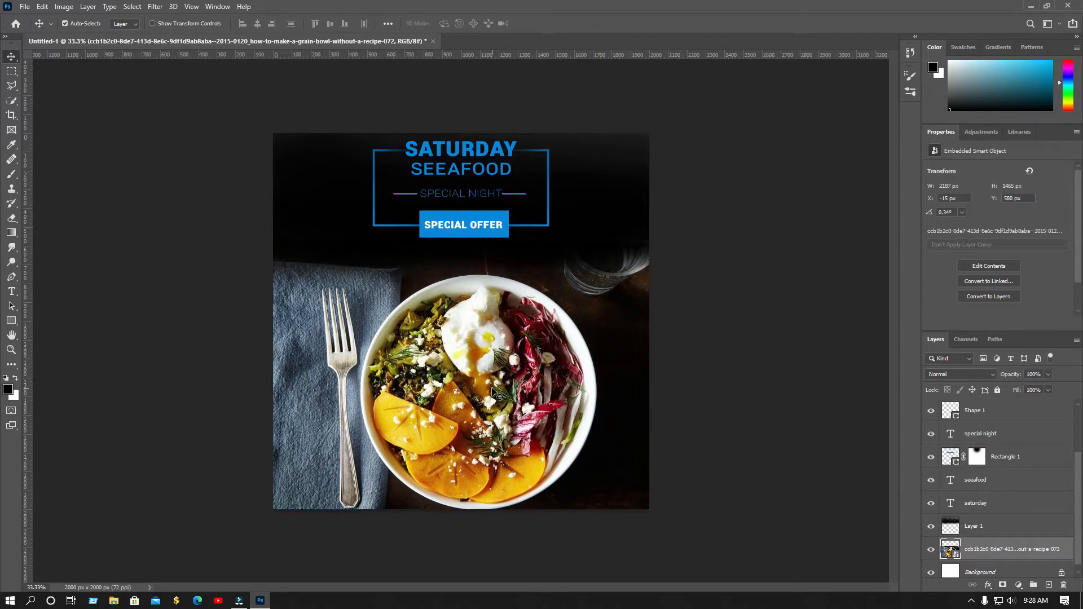
key(Up)
key(Up)
key(Up)
key(Up)
key(Up)
key(Up)
Add the 30% OFF text line, coloured with the frame's blue via the eyedropper
click(11, 291)
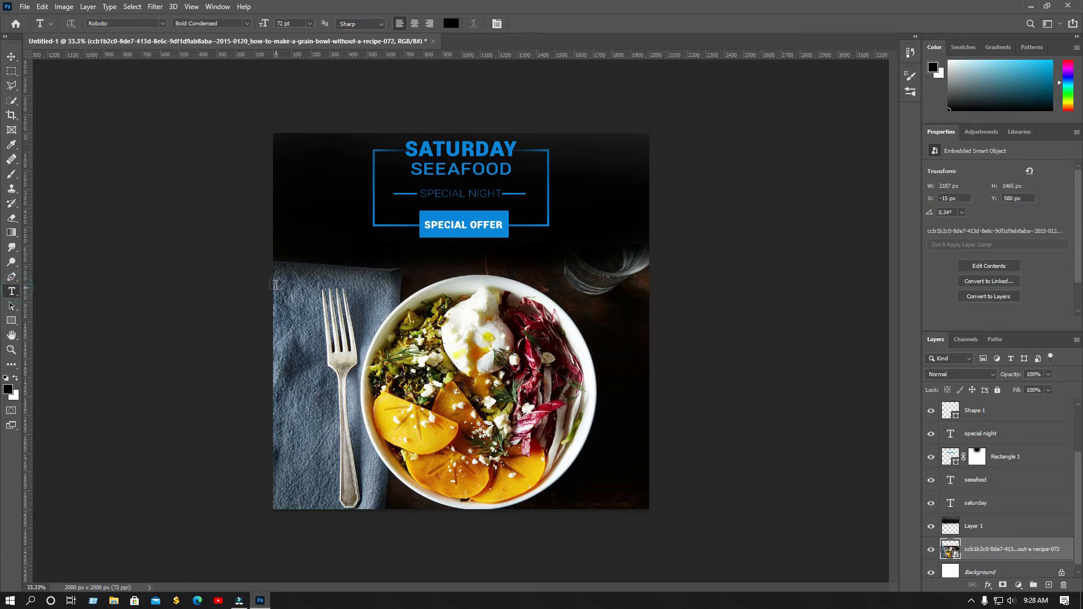
click(303, 261)
text(50)
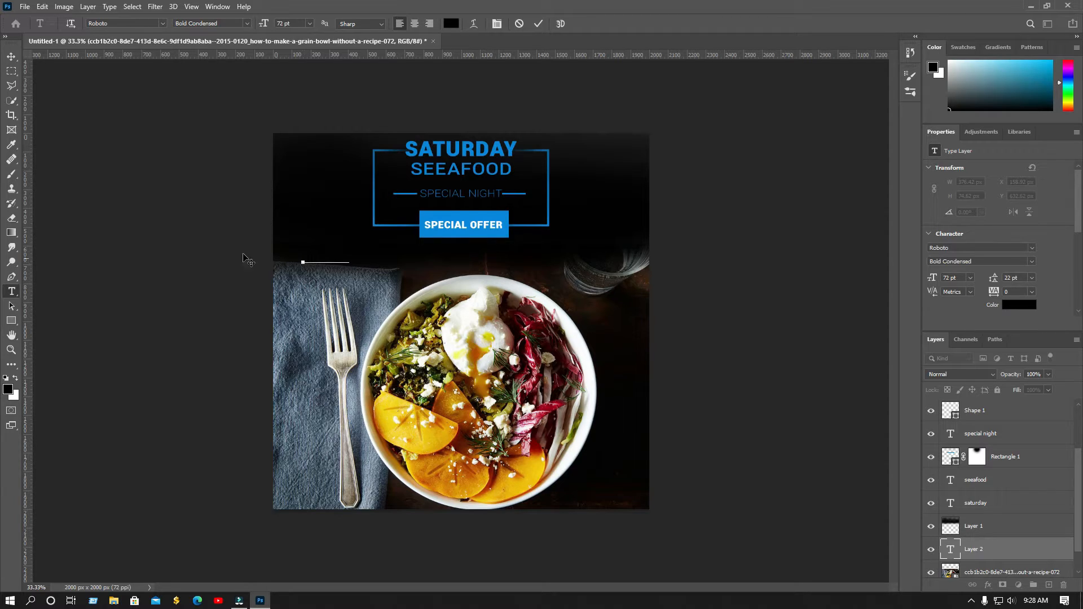
click(12, 56)
click(1020, 305)
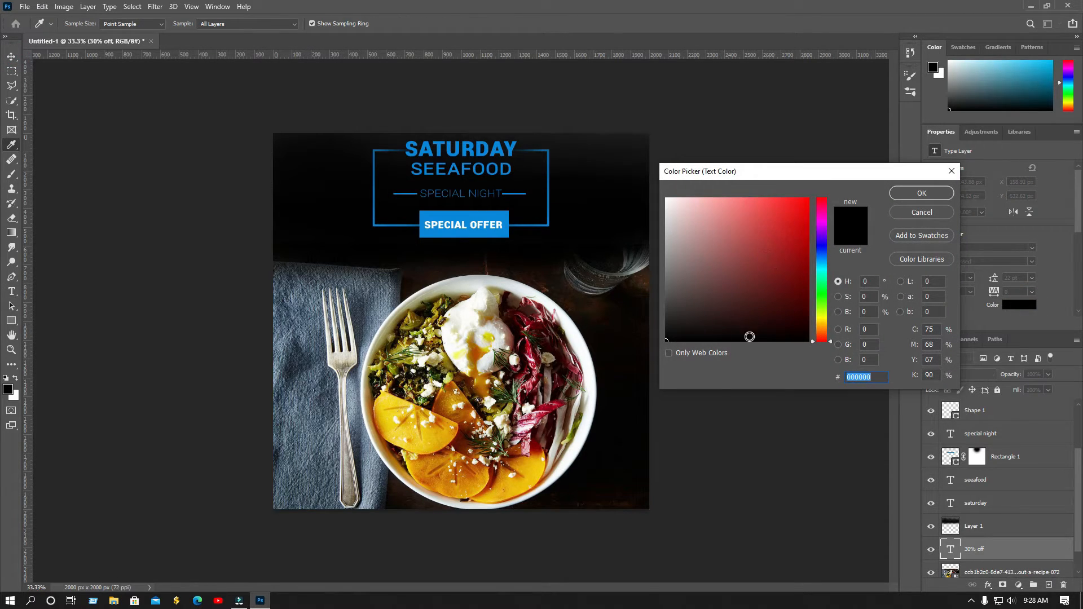
click(490, 213)
key(Return)
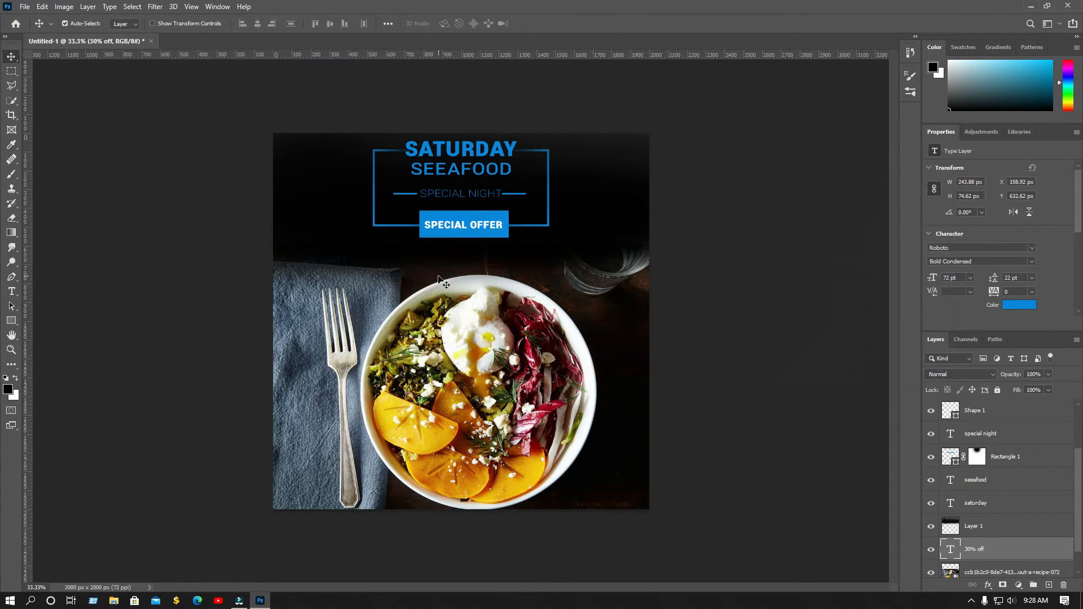
Bring the 30% OFF layer to the top and centre it below SPECIAL OFFER
mouse_move(330, 263)
mouse_down()
mouse_move(432, 269)
mouse_move(330, 264)
mouse_up()
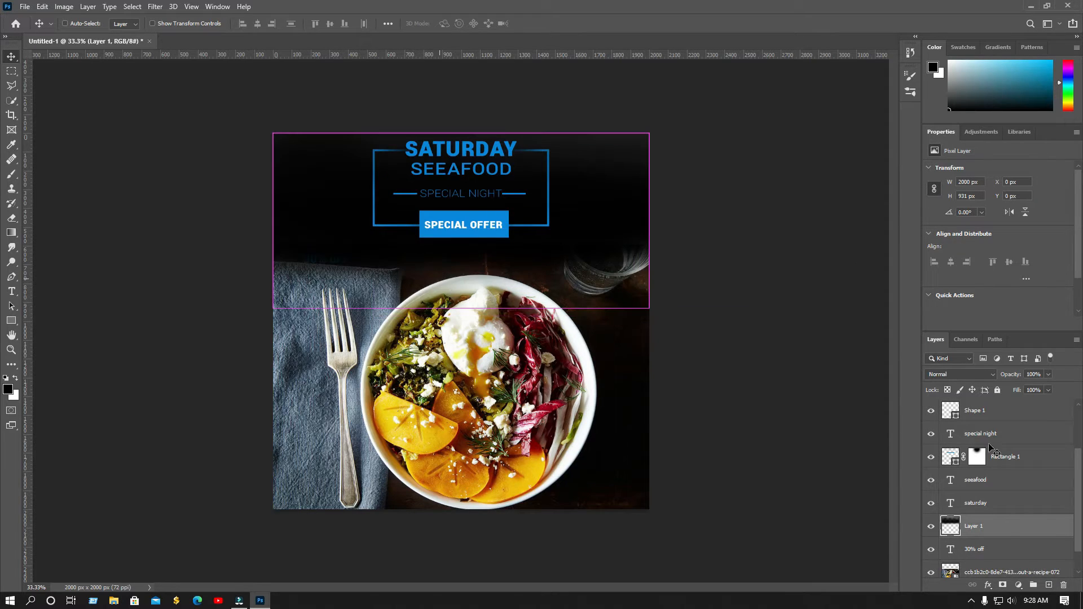
drag(1000, 550, 994, 417)
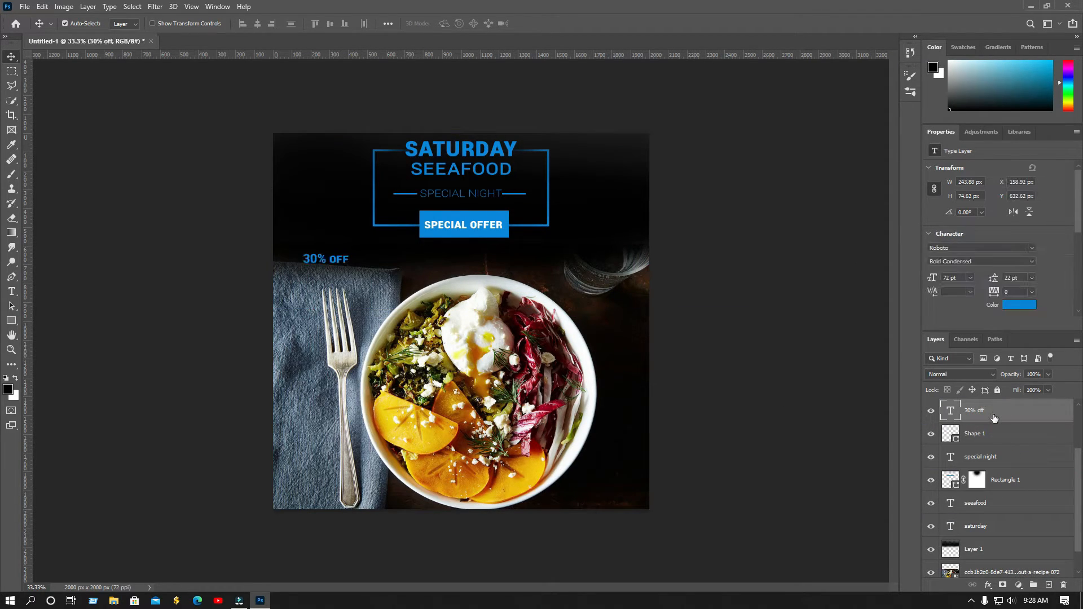
key(ctrl+t)
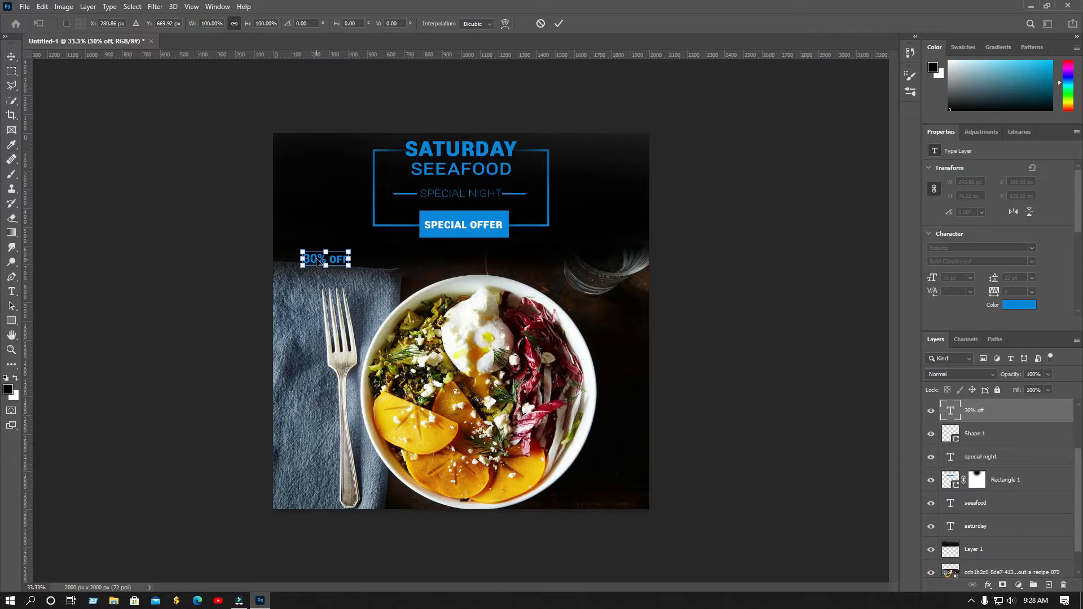
drag(319, 262, 457, 257)
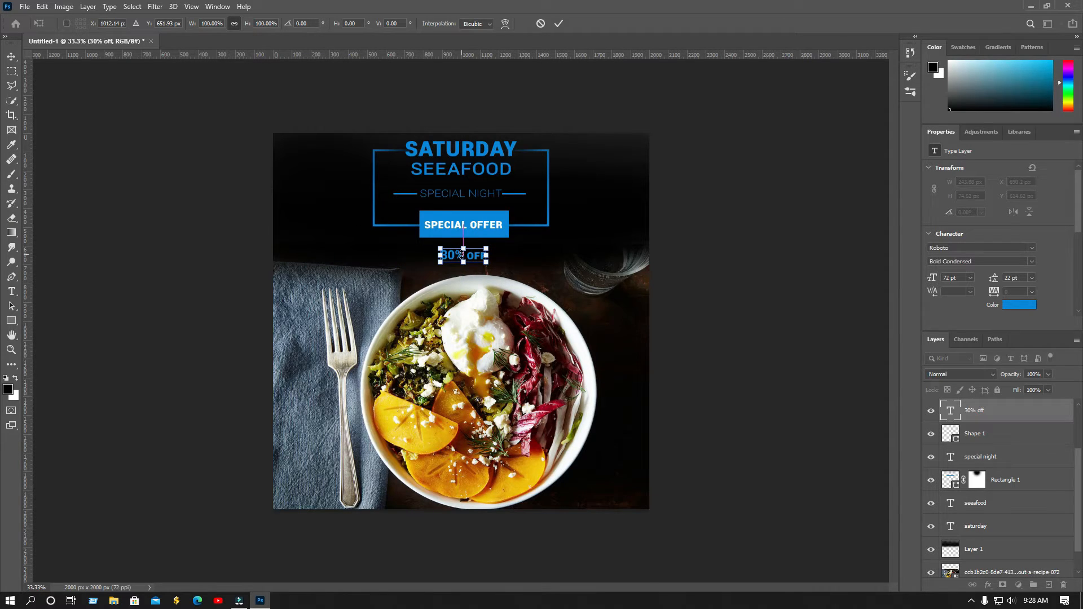
click(558, 25)
Set 30% OFF to Roboto Regular 120 pt and re-centre it under the button
click(1031, 261)
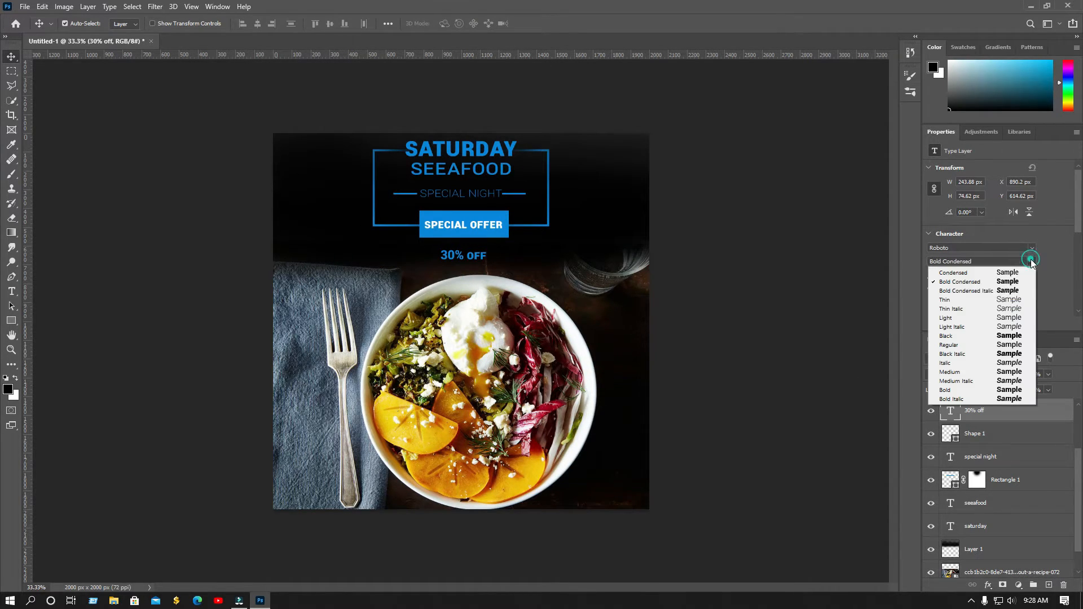
click(1014, 300)
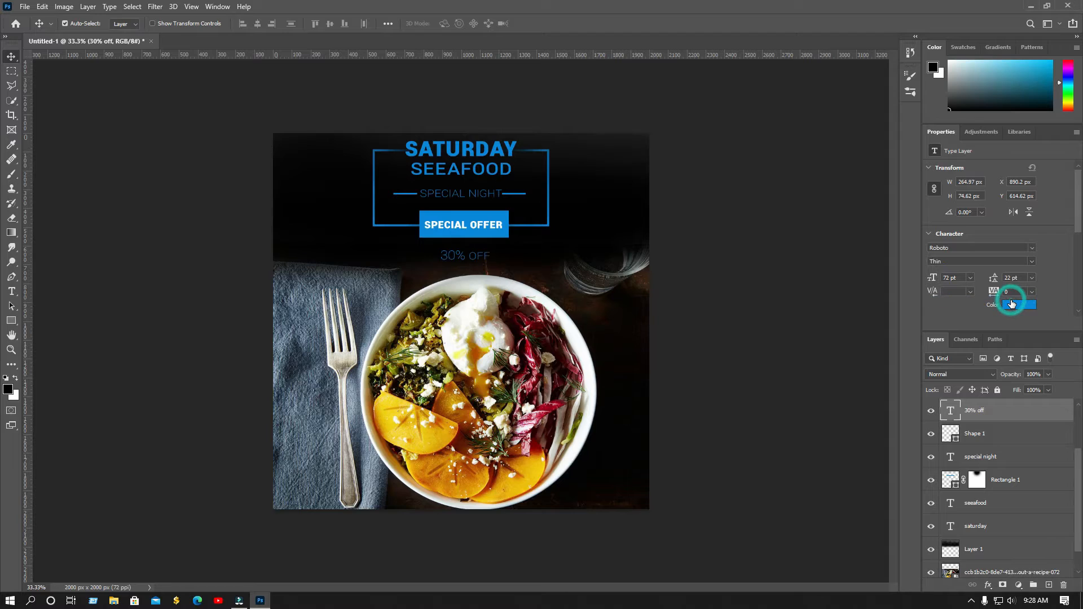
click(1034, 257)
click(1014, 344)
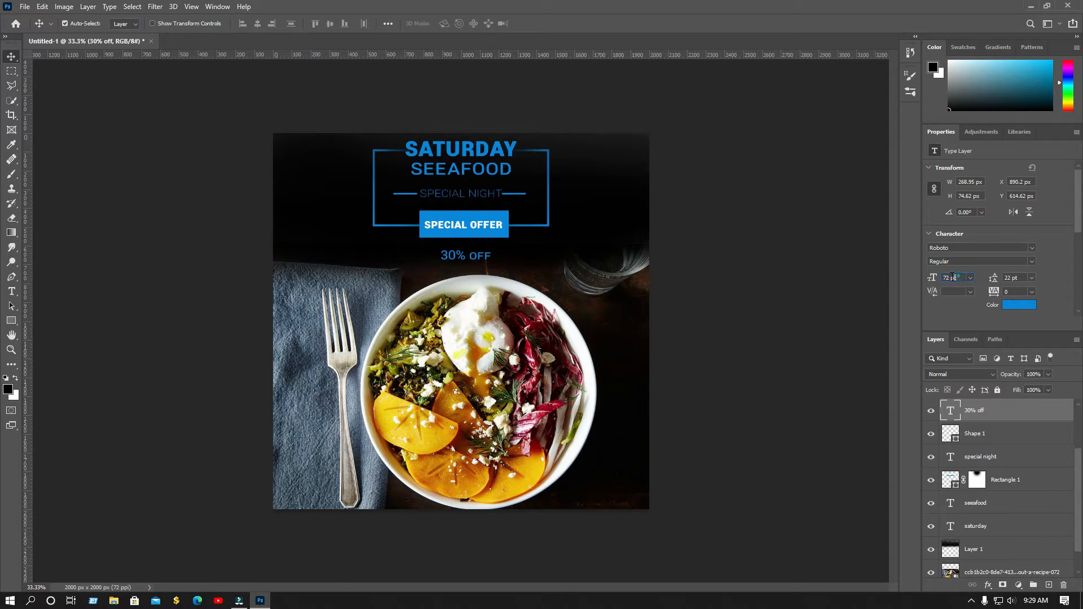
text(120)
key(Return)
drag(500, 256, 481, 263)
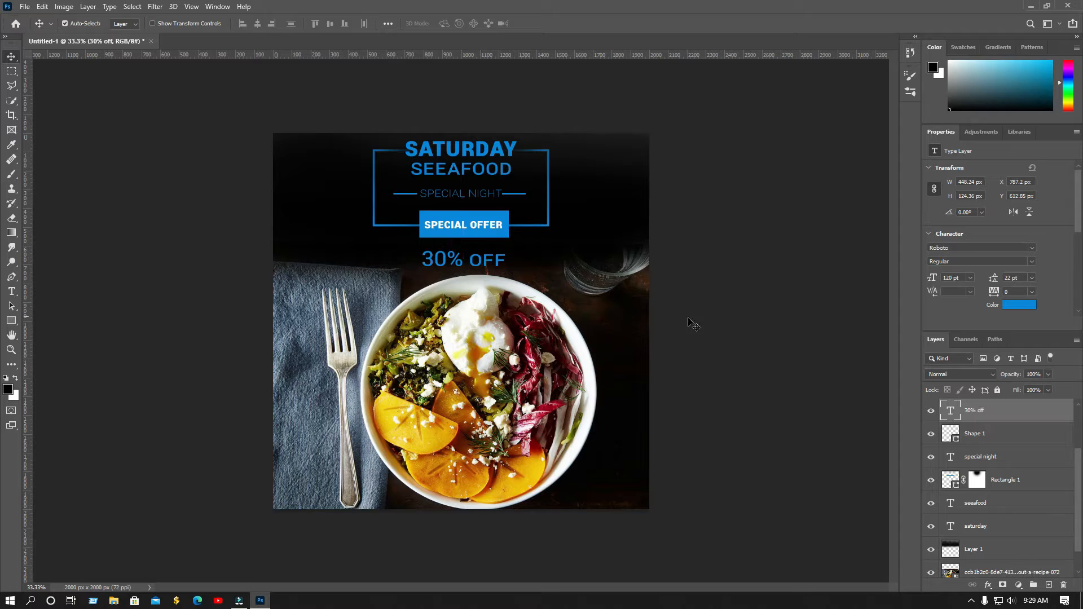
key(Right)
key(Down)
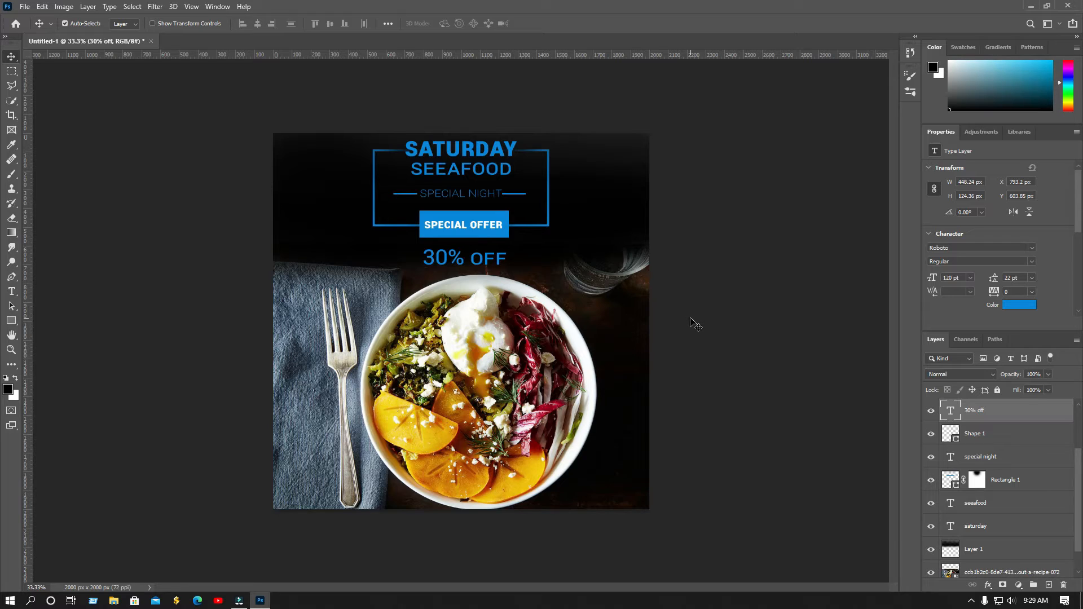
Add a 48 pt CALL line with the phone number at bottom right, and draw an outlined rectangle at top left
click(11, 291)
click(295, 250)
text(CALL)
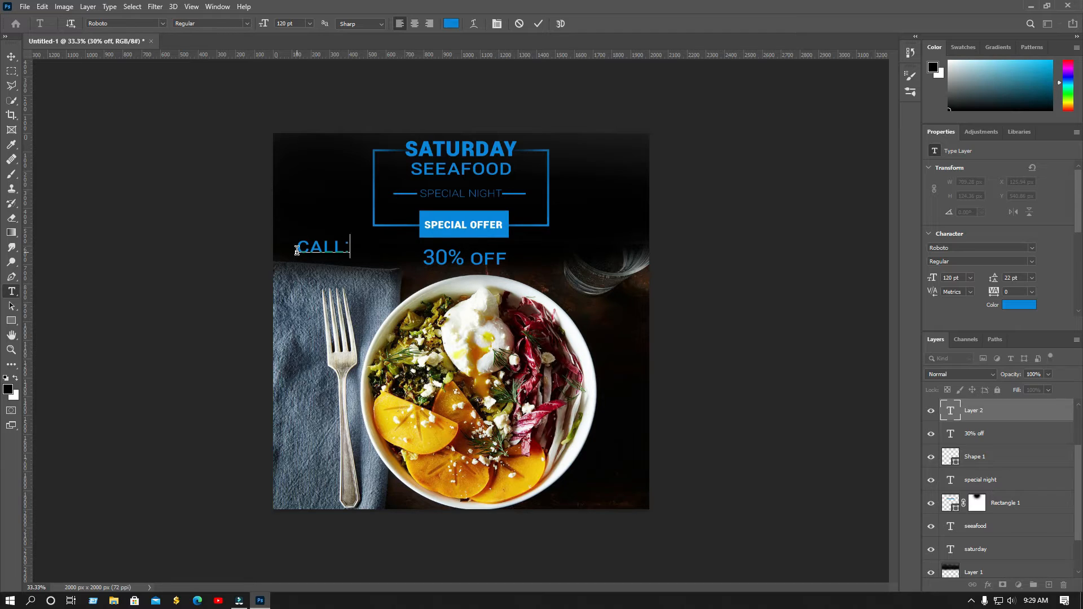
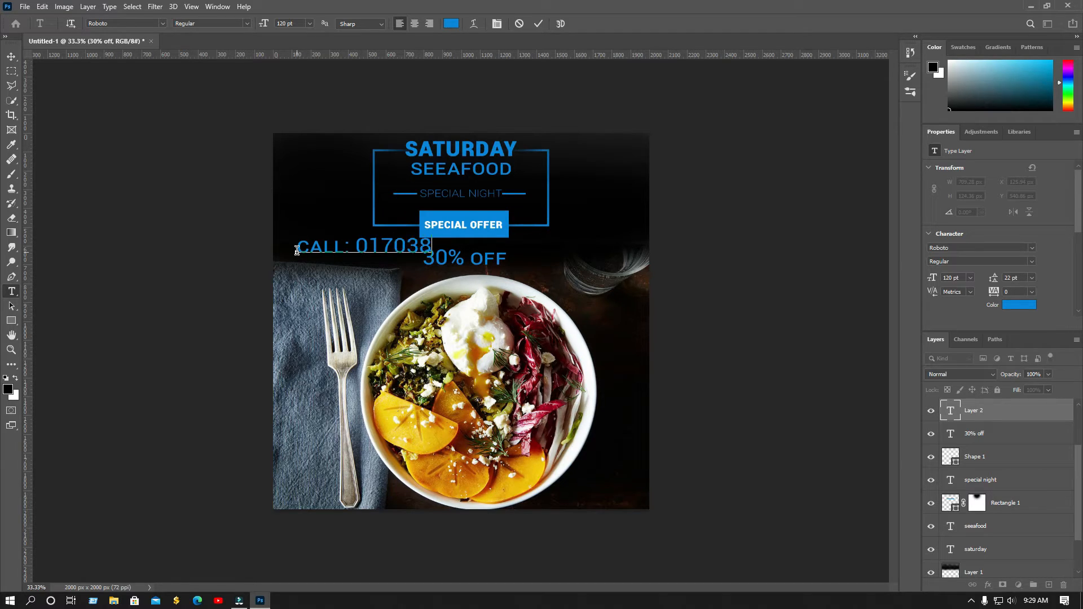
click(11, 57)
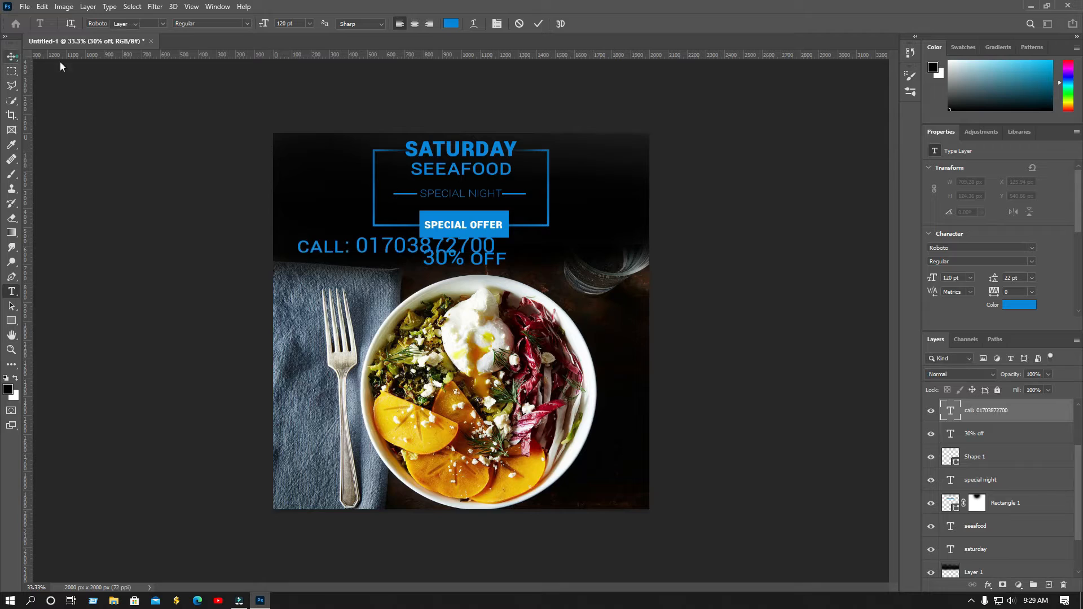
click(972, 278)
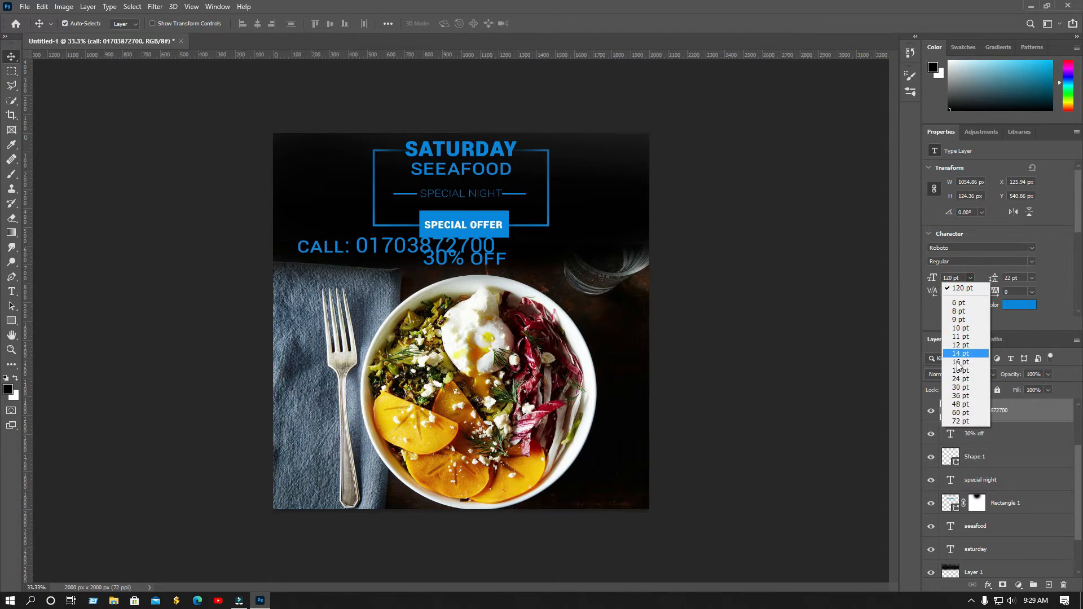
click(959, 408)
drag(341, 253, 598, 496)
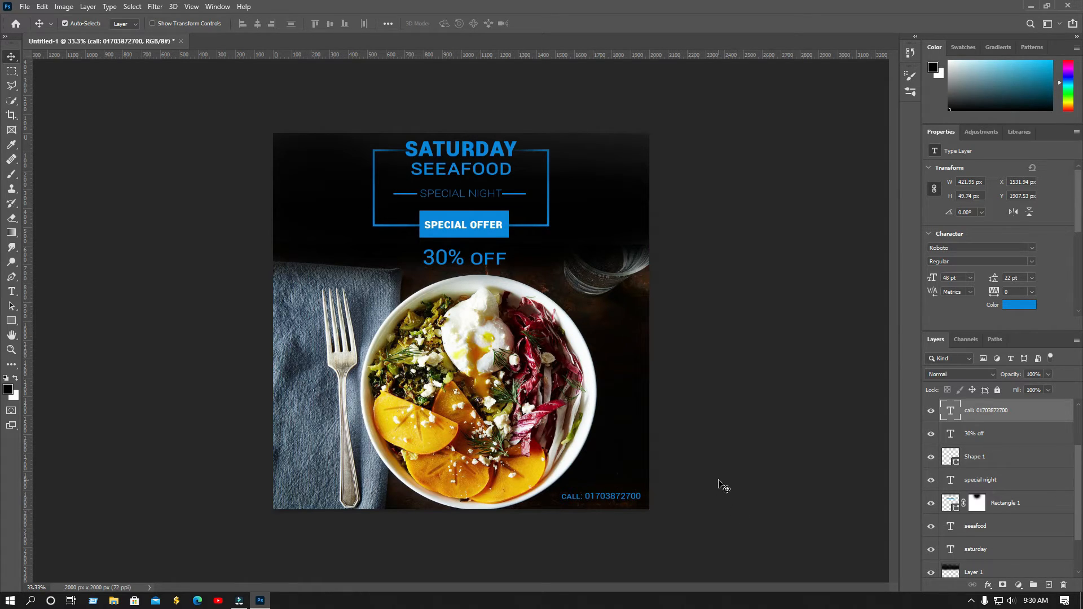
click(12, 321)
drag(282, 149, 340, 174)
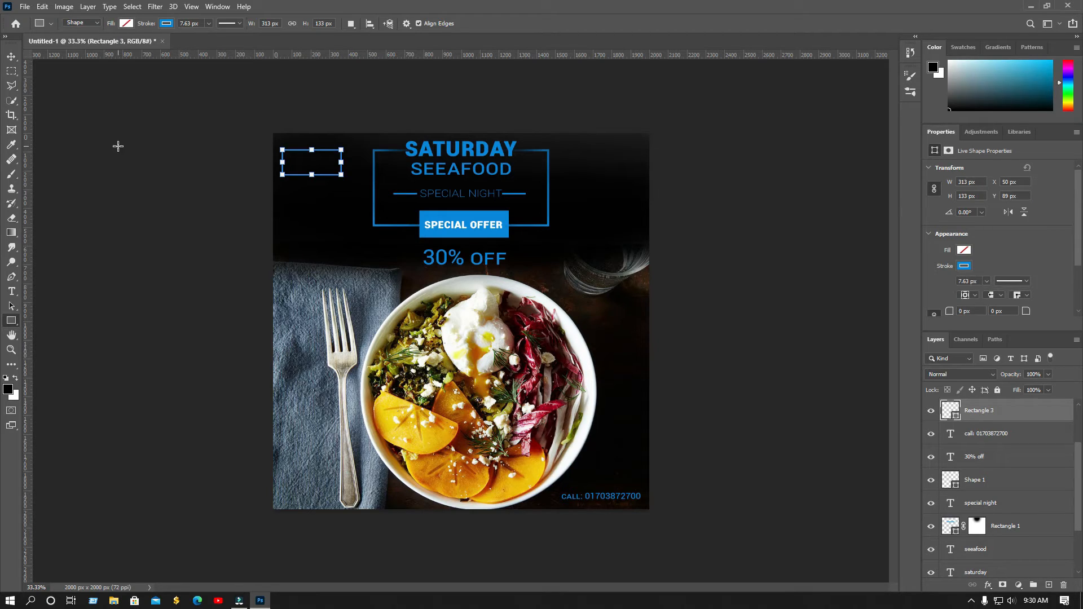
Move the outlined rectangle to bottom right and the phone line to top left
click(13, 57)
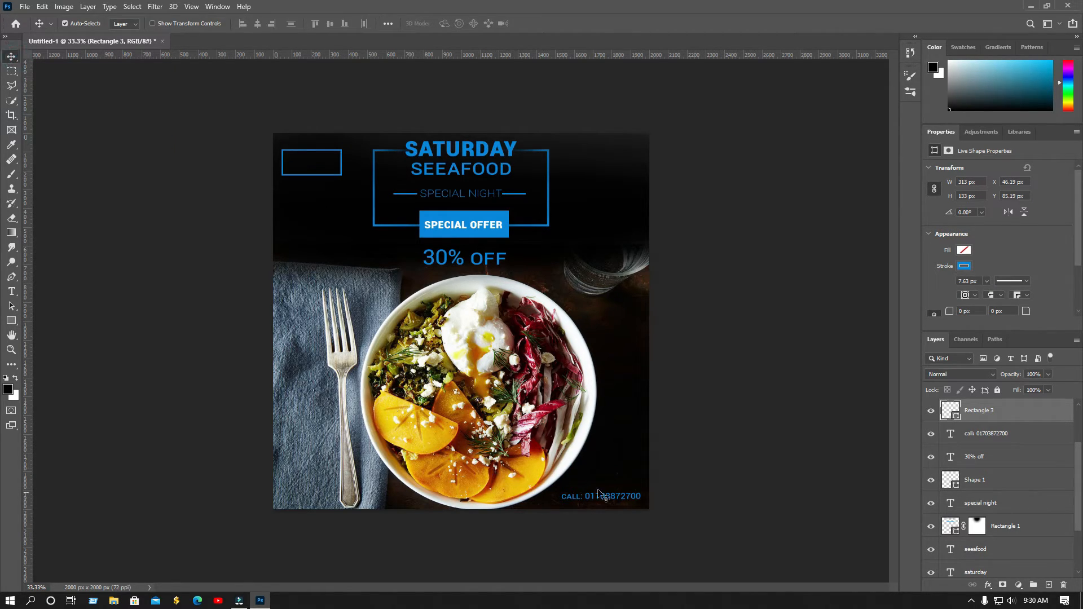
drag(323, 176, 324, 146)
key(Right)
key(Right)
key(Right)
key(Right)
key(Right)
key(Right)
key(Right)
key(Right)
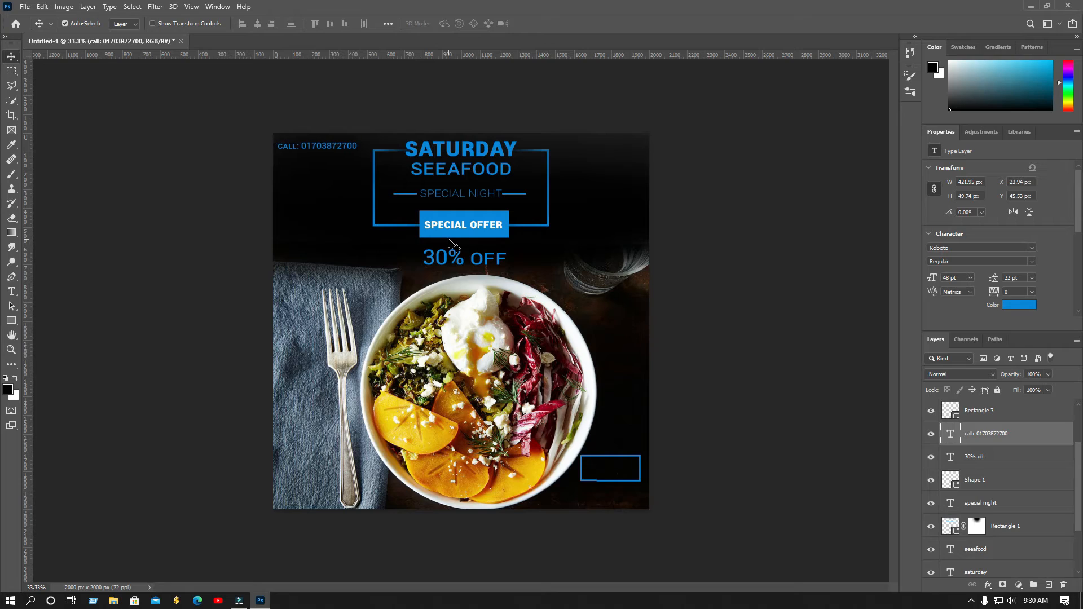
Duplicate the phone line to the top right and retype it as the e-mail address
alt+drag(346, 148, 629, 149)
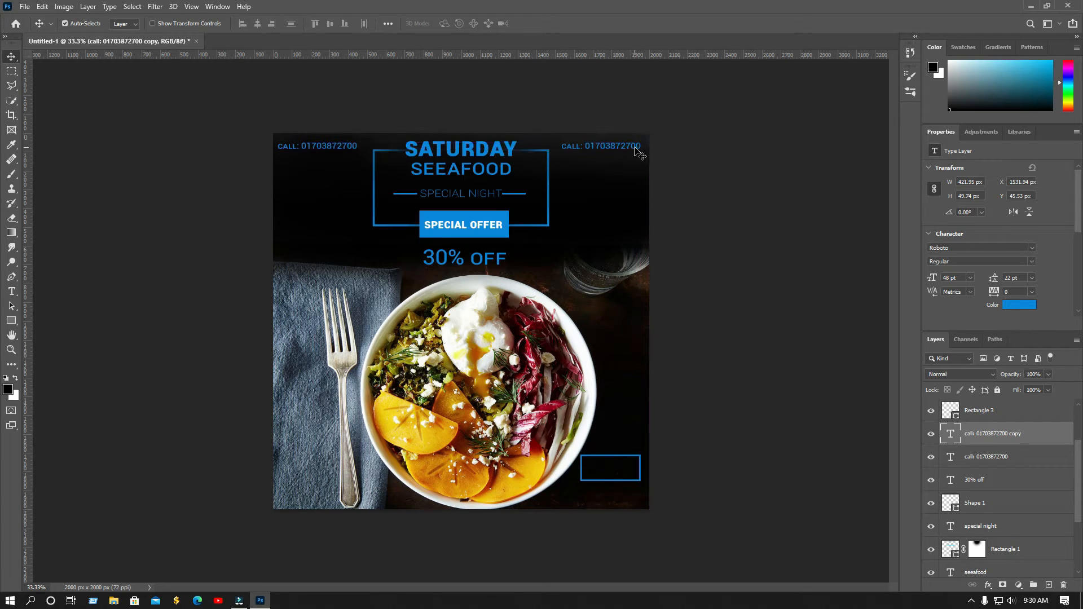
double_click(629, 147)
text(ww)
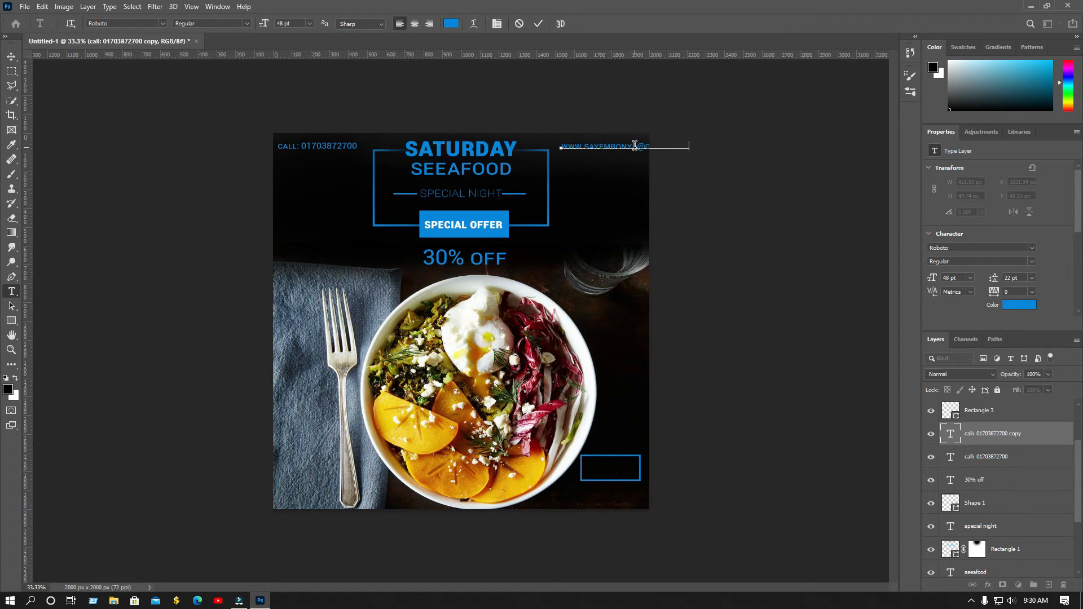
click(540, 23)
key(v)
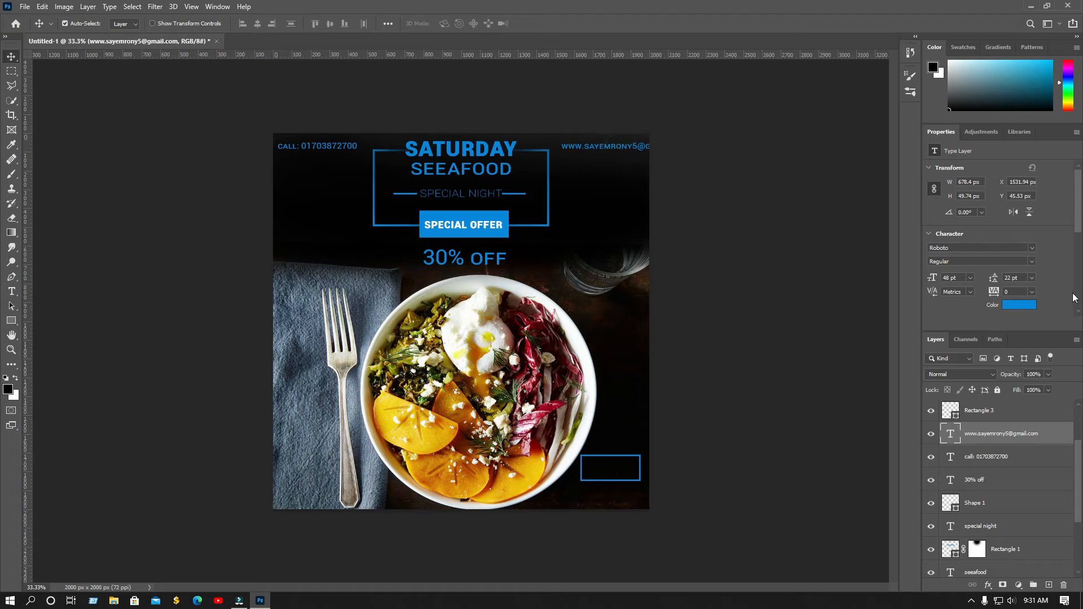
Set the e-mail and phone lines to 30 pt and fine-tune their positions
click(971, 277)
click(959, 388)
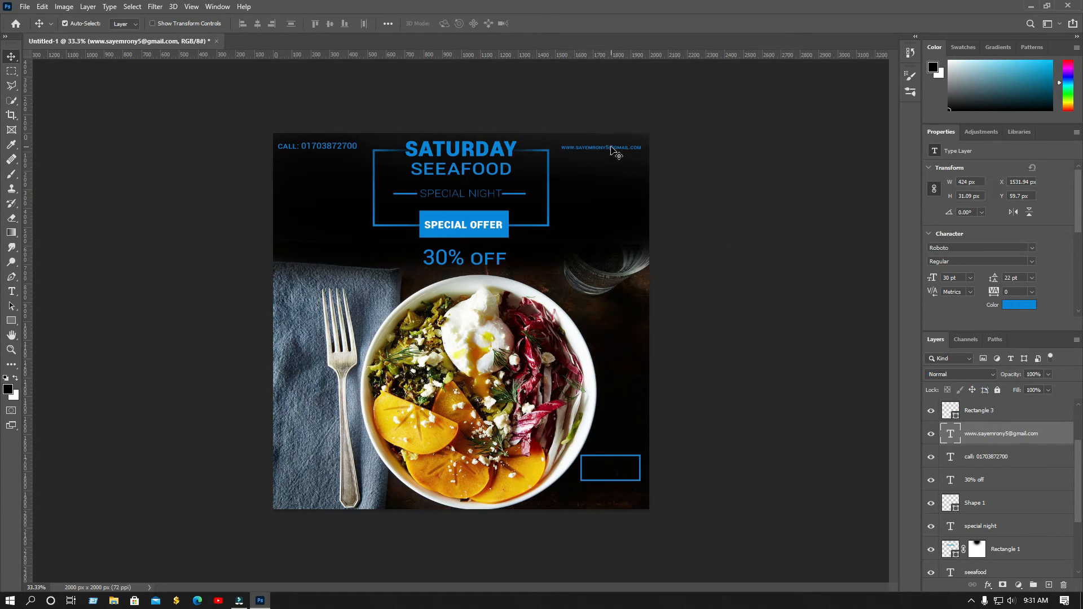
drag(612, 150, 611, 148)
click(343, 147)
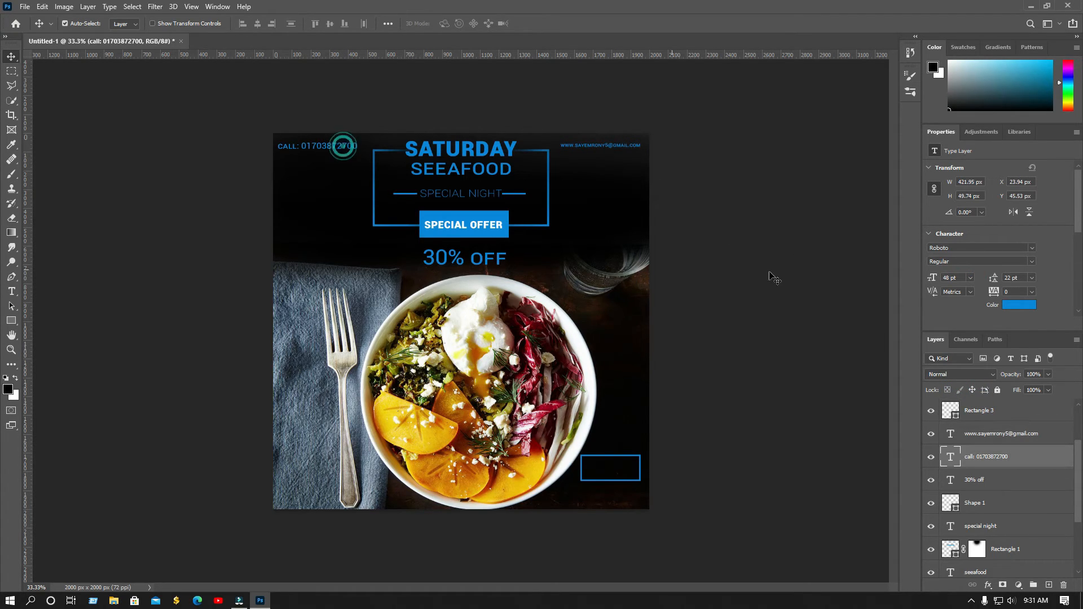
click(971, 277)
click(959, 387)
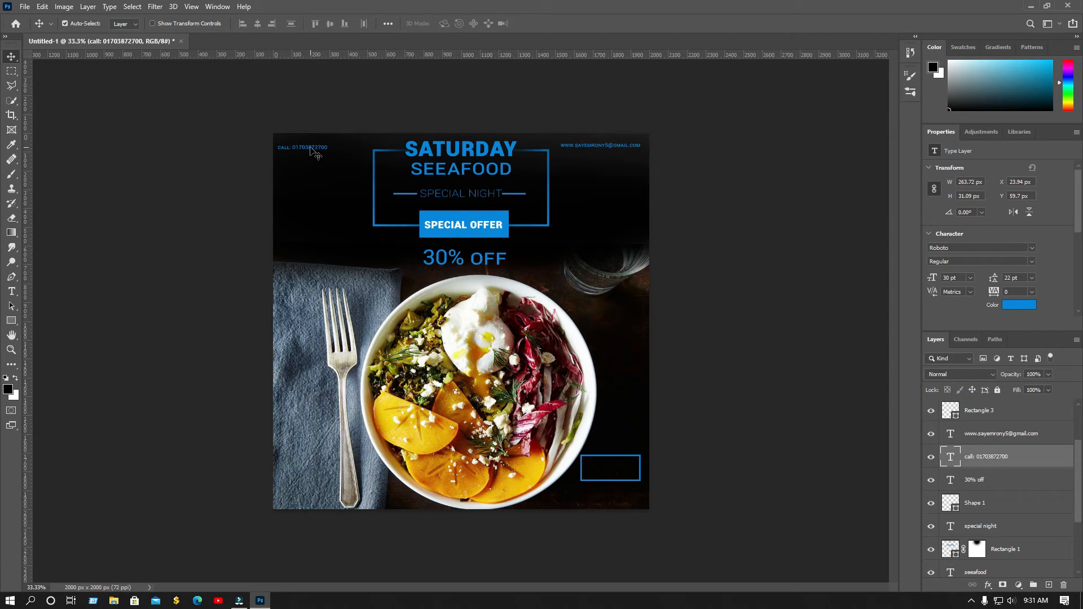
drag(312, 149, 316, 147)
drag(623, 481, 625, 493)
key(ctrl+z)
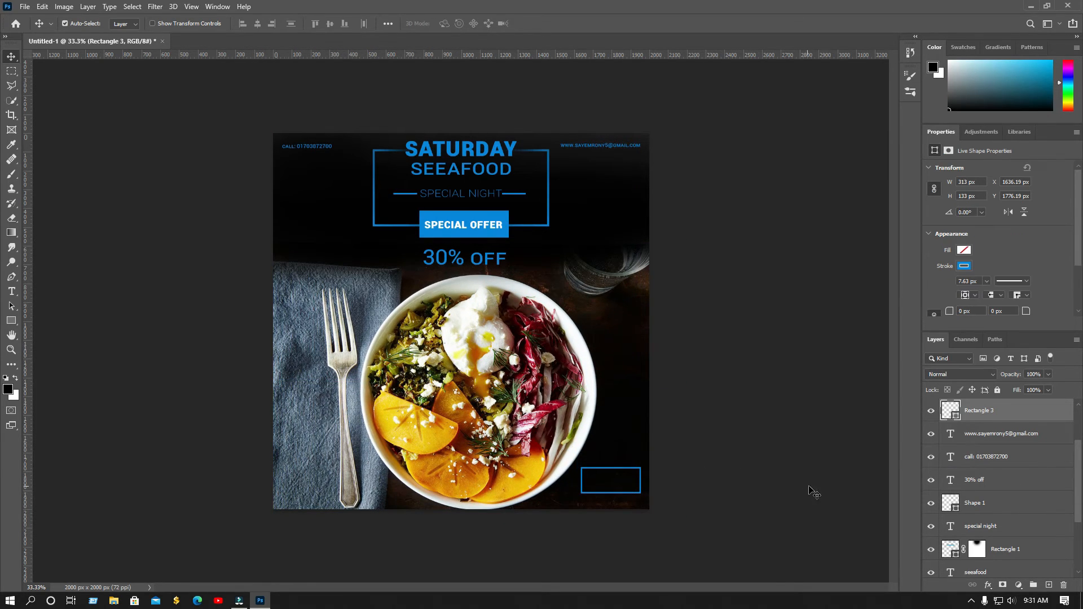
click(11, 291)
click(291, 395)
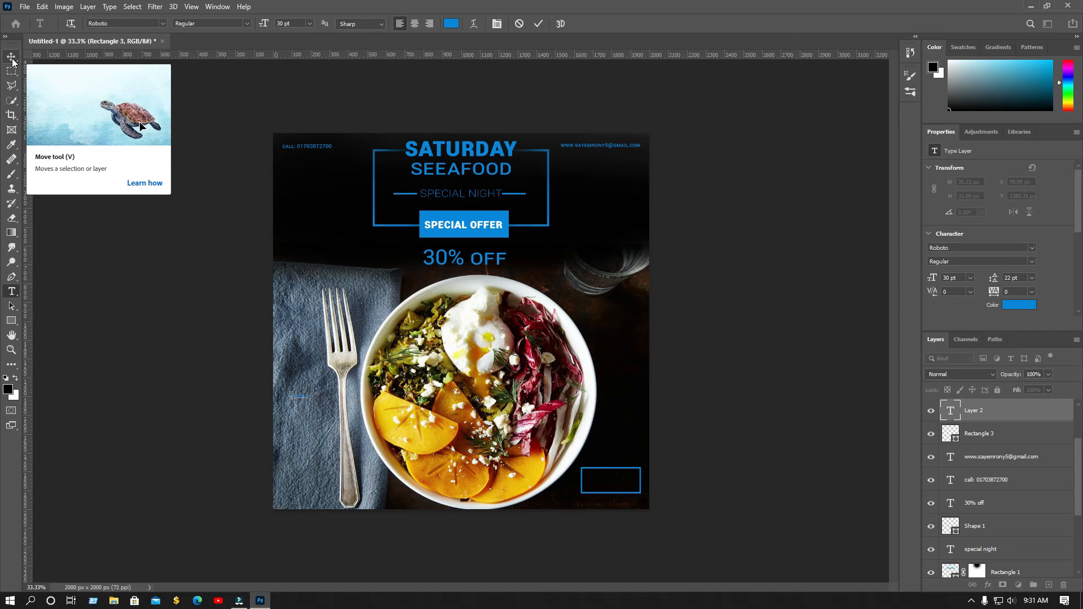
Type ORDER NOW in the bottom-right box at 60 pt Roboto Bold Condensed
text(order now)
click(539, 24)
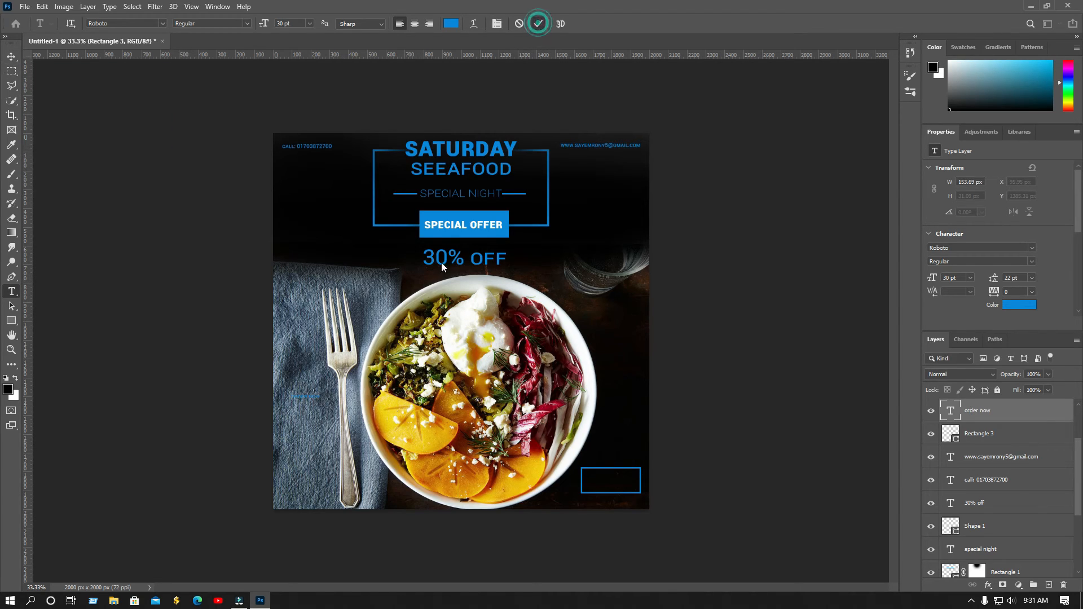
key(v)
drag(314, 404, 620, 489)
click(971, 278)
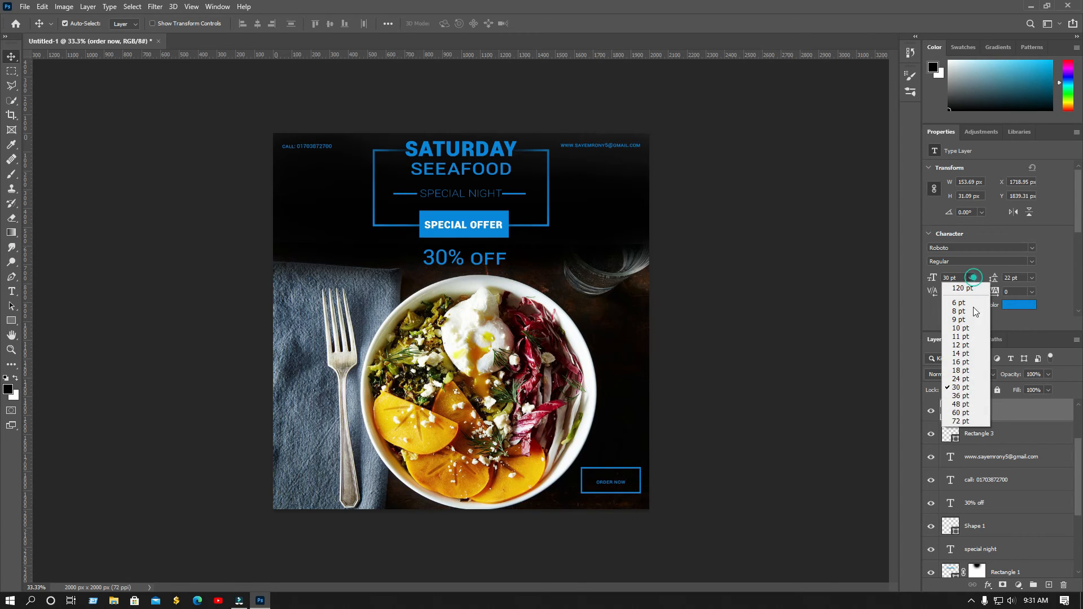
click(961, 404)
click(1031, 261)
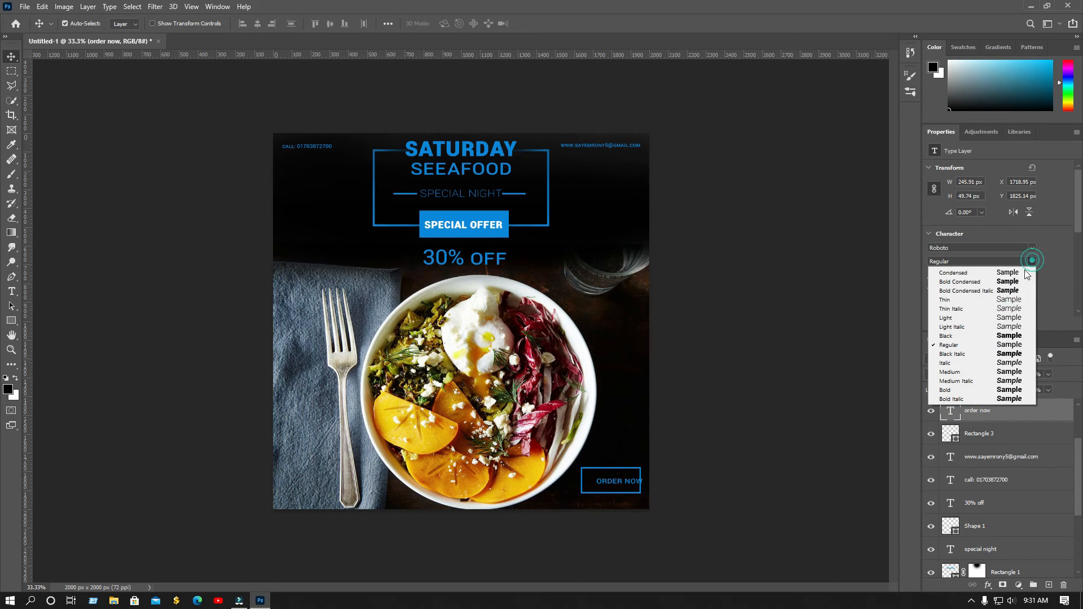
click(994, 282)
drag(619, 480, 615, 484)
click(971, 277)
click(961, 413)
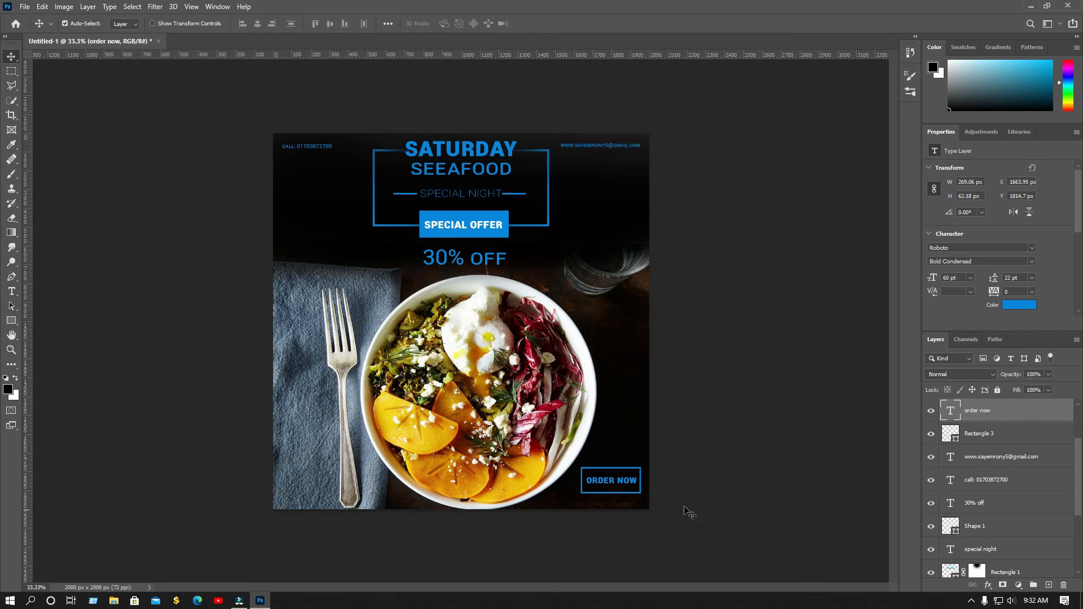
Make ORDER NOW, the phone line and the e-mail line white
click(1018, 305)
click(674, 197)
click(920, 191)
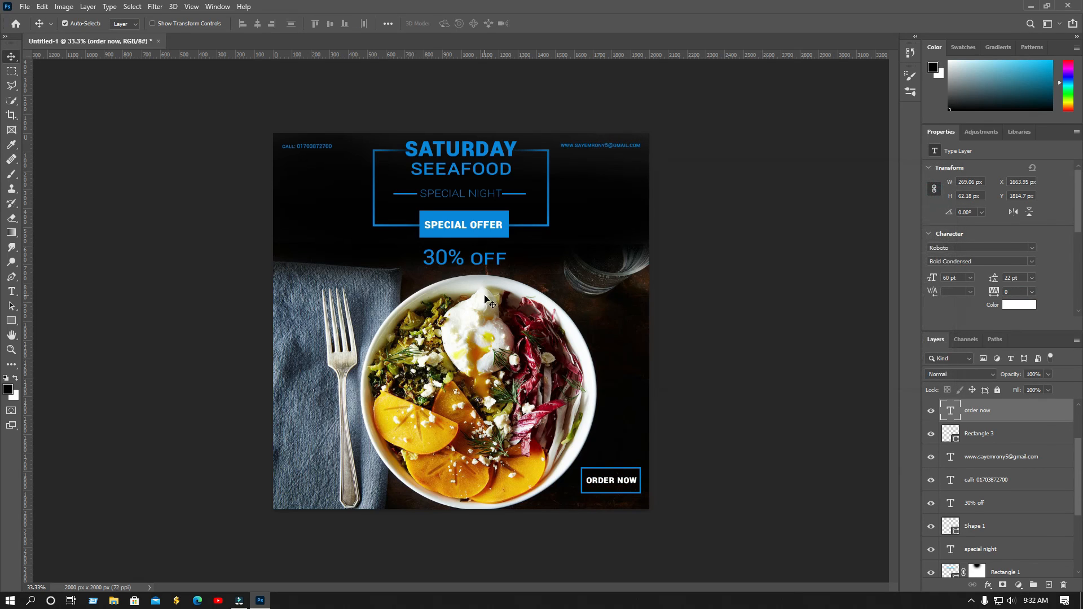
click(319, 149)
click(1018, 305)
click(672, 201)
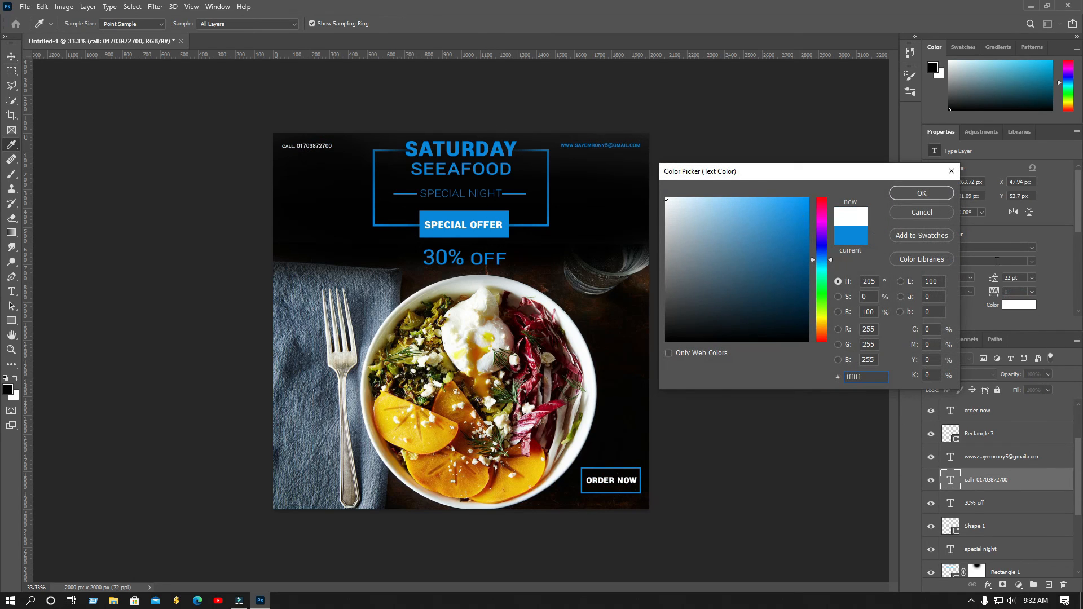
click(917, 196)
click(615, 146)
click(1018, 305)
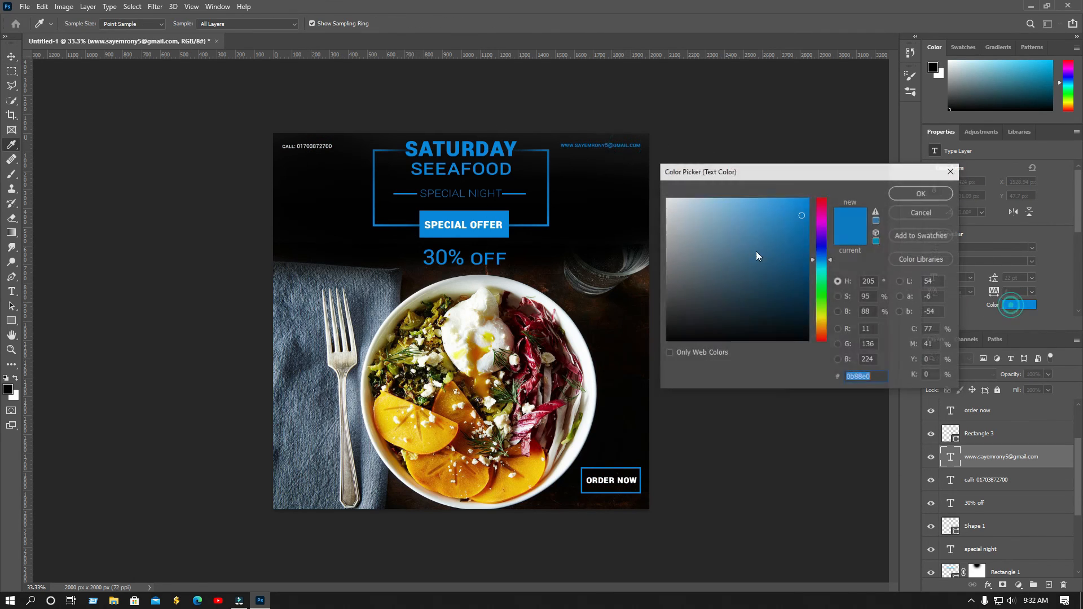
click(668, 199)
click(933, 192)
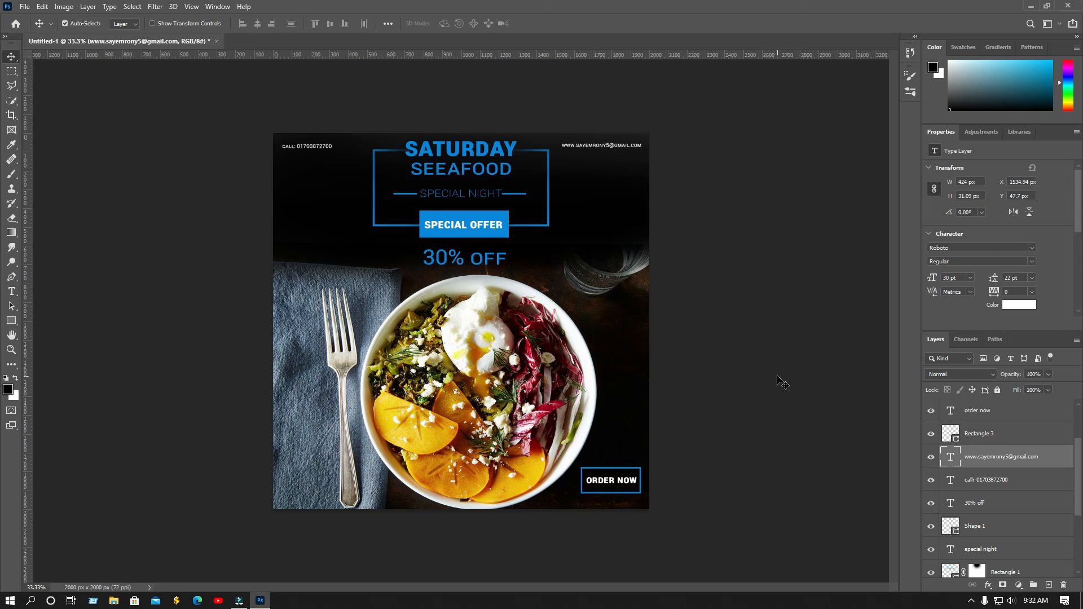
scroll(783, 383, up, 3)
scroll(783, 383, down, 3)
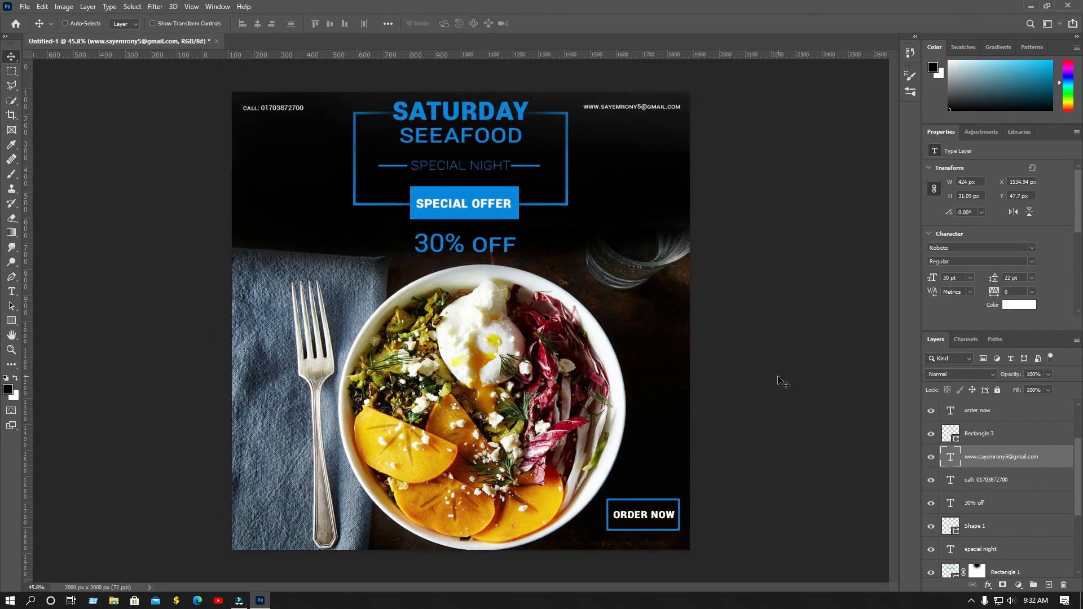
scroll(784, 383, up, 3)
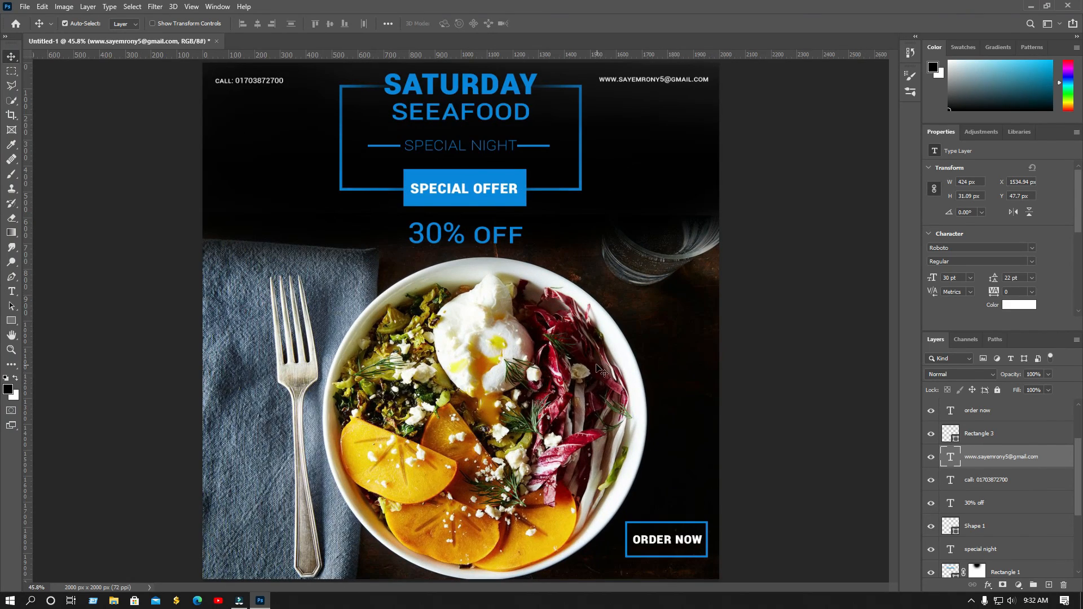